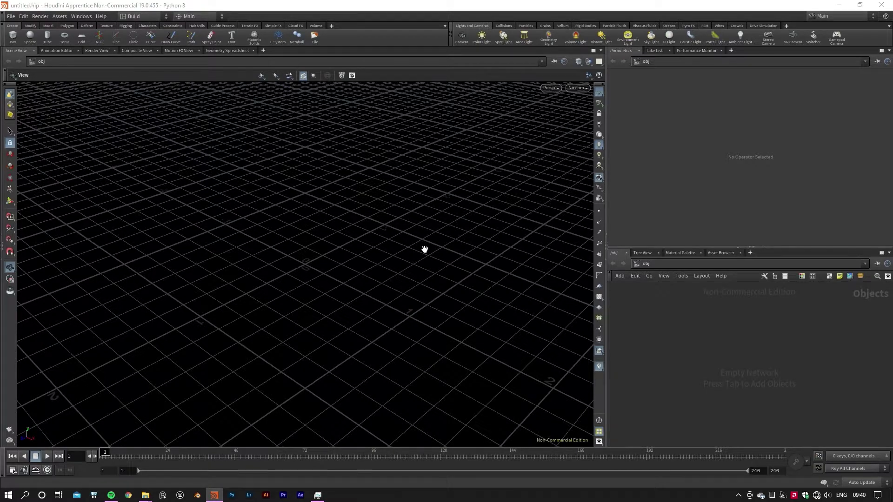
Collapse the parameters pane and widen the network editor so it takes more than half of the workspace
{"action": "left_click", "coordinate": [733, 245]}
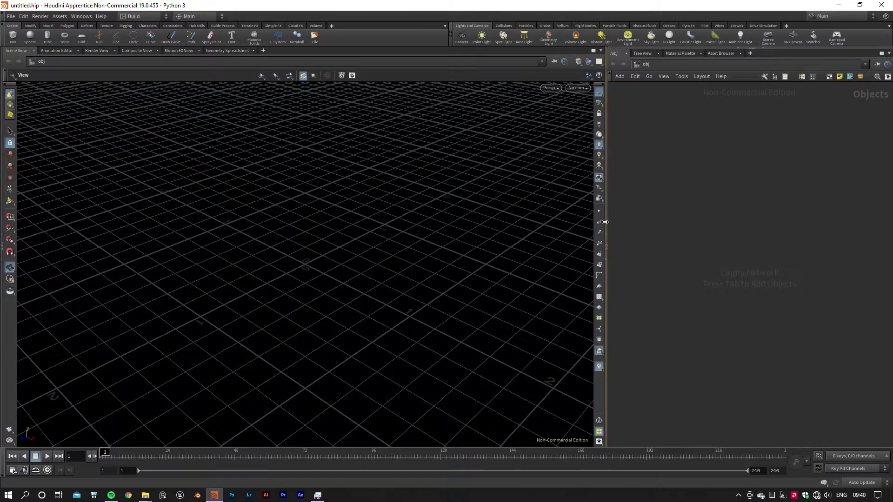
{"action": "left_click_drag", "start_coordinate": [604, 224], "coordinate": [383, 221]}
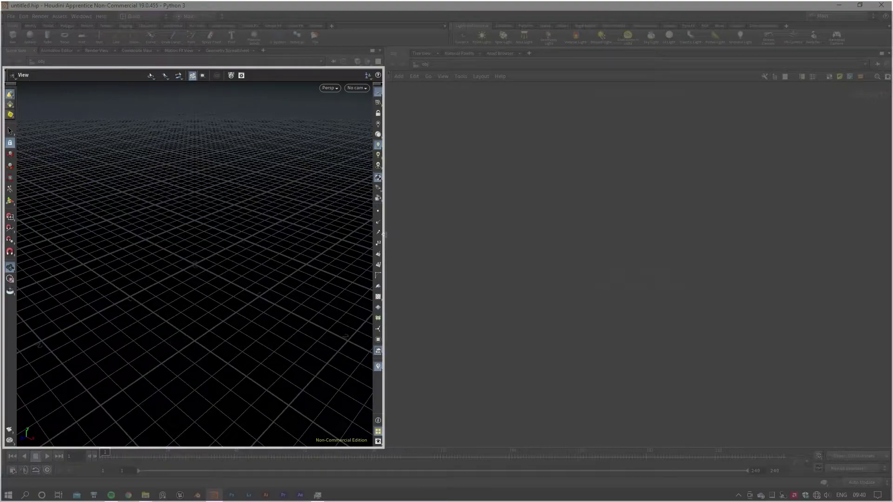
{"action": "left_click_drag", "start_coordinate": [156, 292], "coordinate": [184, 289]}
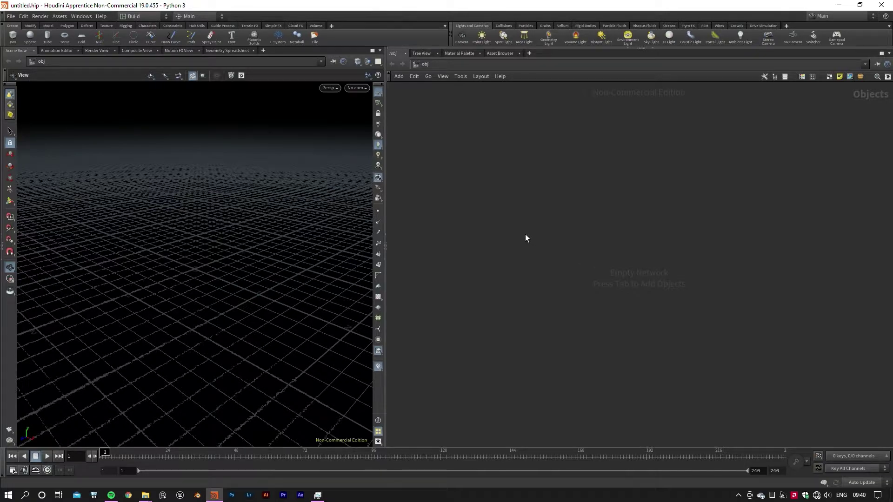
Add a Geometry node to the object-level network
{"action": "key", "text": "Tab"}
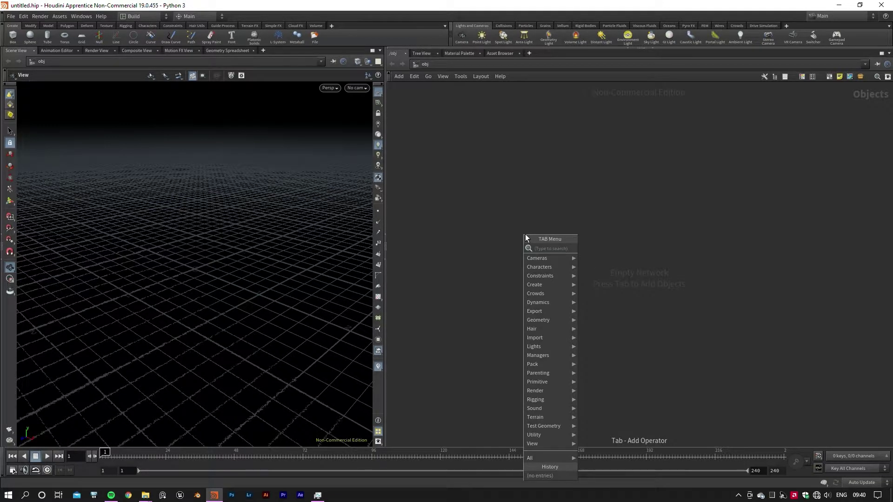
{"action": "type", "text": "geo"}
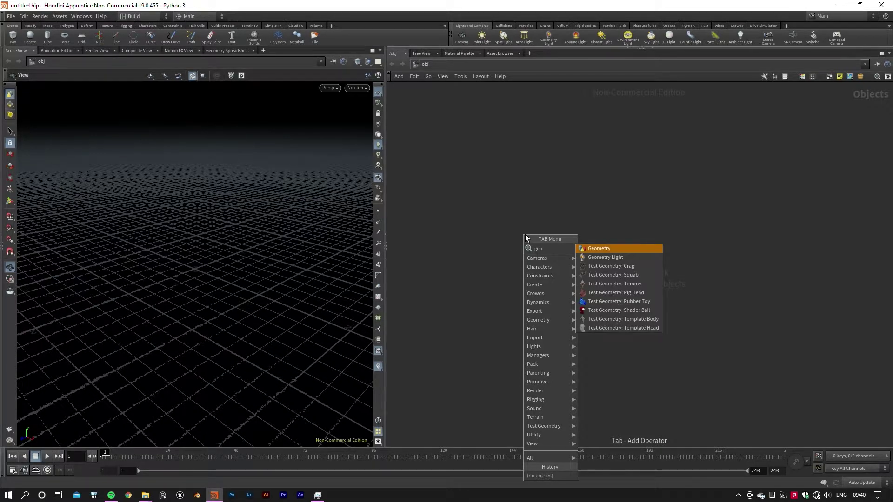
{"action": "key", "text": "Return"}
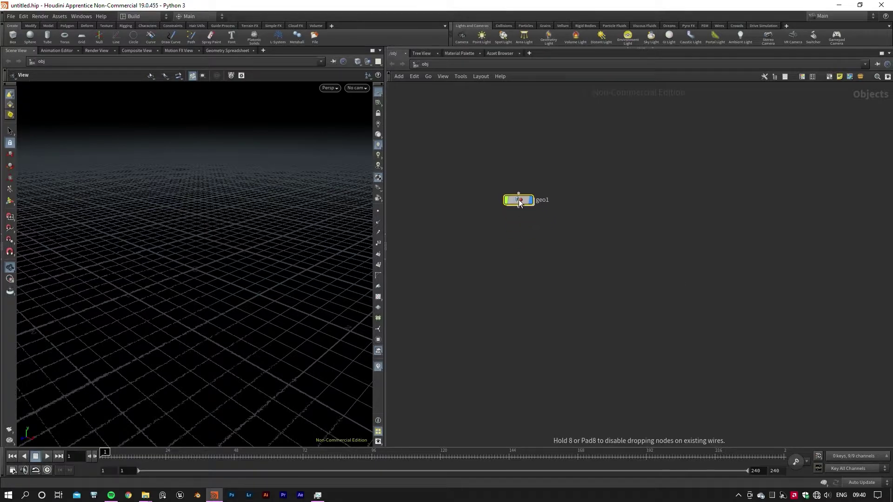
{"action": "left_click", "coordinate": [517, 189]}
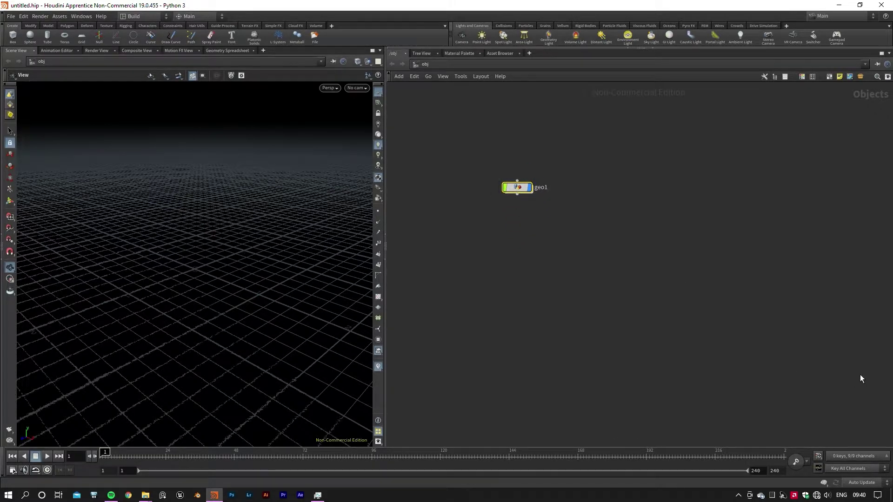
Give the geometry node a circular shape and colour it red, leaving the palettes closed
{"action": "key", "text": "z"}
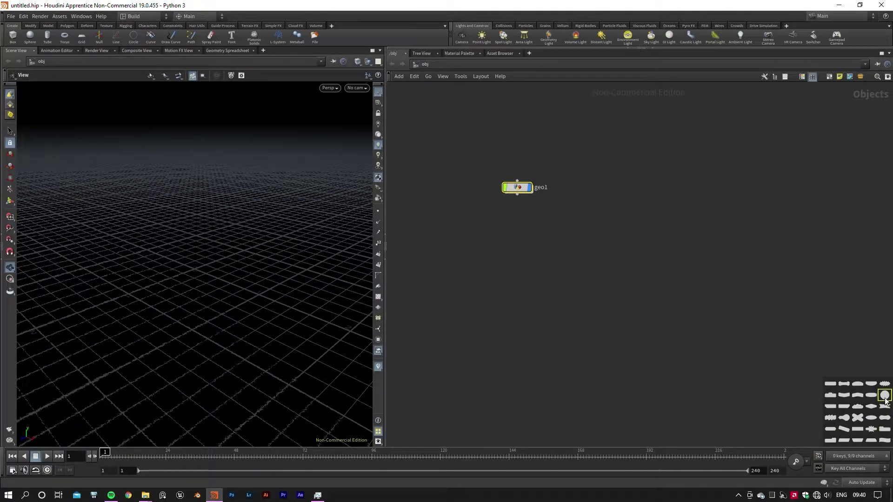
{"action": "left_click", "coordinate": [884, 395]}
{"action": "left_click", "coordinate": [595, 307]}
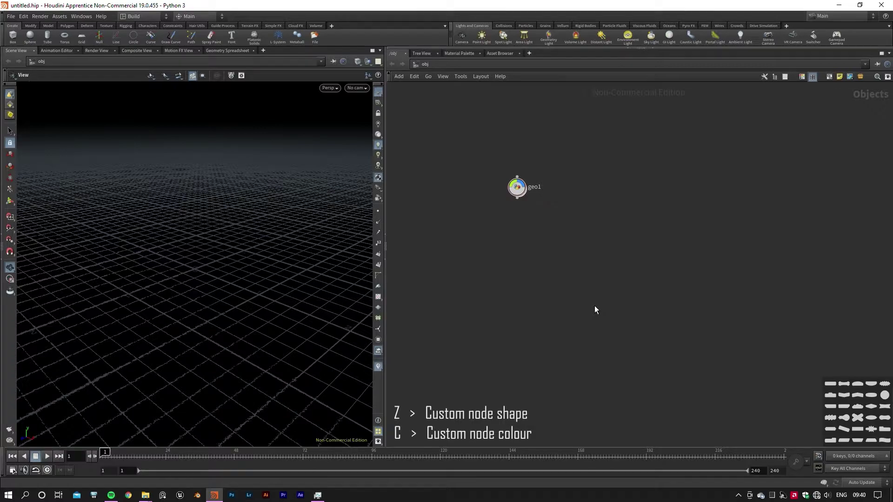
{"action": "key", "text": "c"}
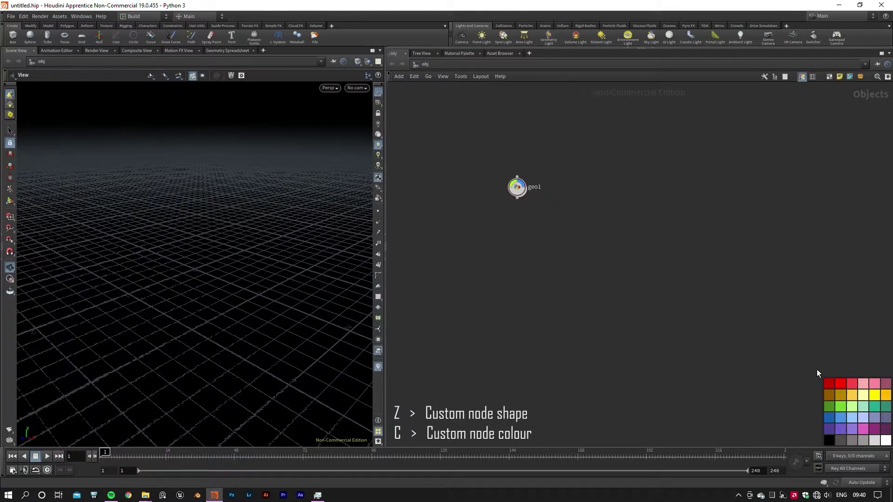
{"action": "left_click_drag", "start_coordinate": [841, 384], "coordinate": [517, 187]}
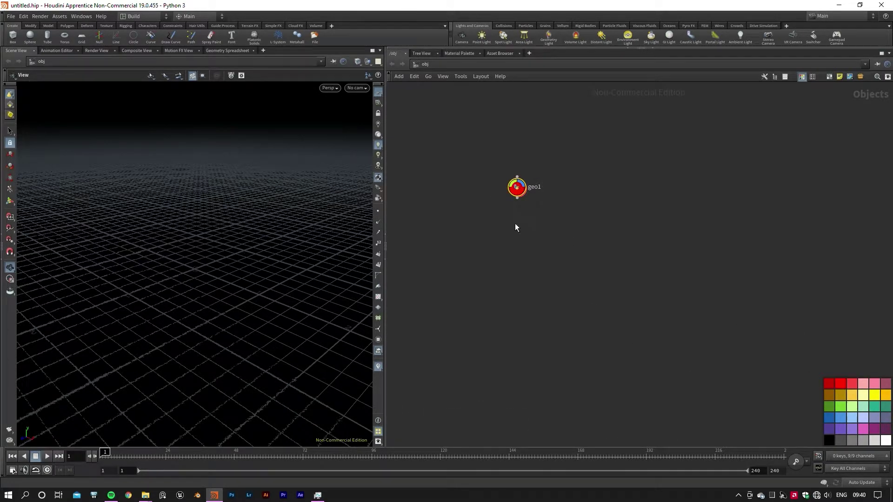
{"action": "key", "text": "c"}
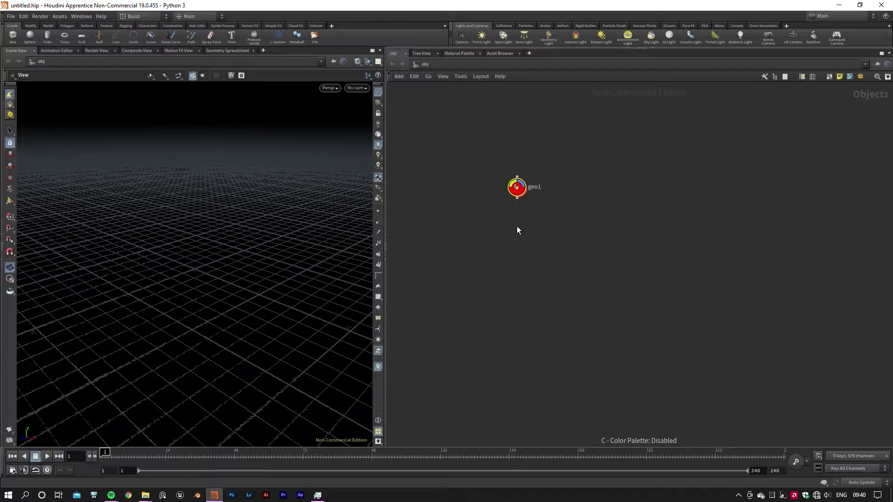
Go inside the geometry node and place a Sphere node in the upper middle of its network
{"action": "double_click", "coordinate": [516, 188]}
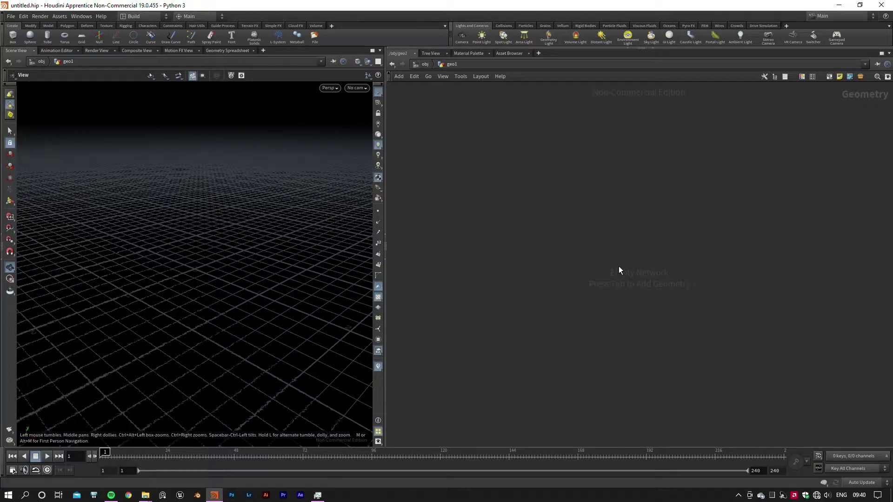
{"action": "key", "text": "Tab"}
{"action": "type", "text": "sp"}
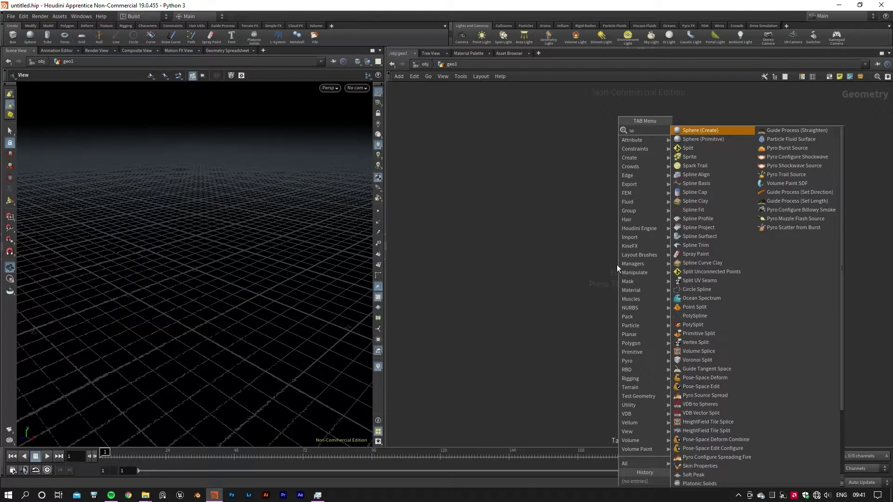
{"action": "key", "text": "Return"}
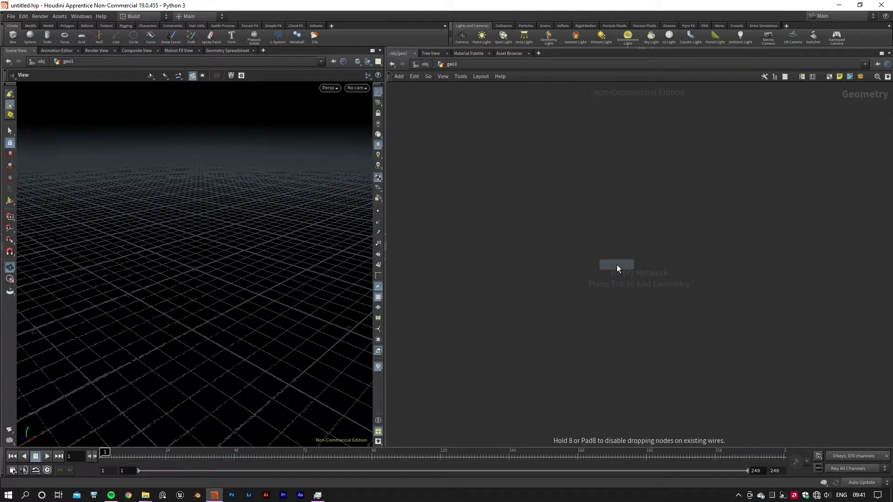
{"action": "left_click", "coordinate": [617, 265]}
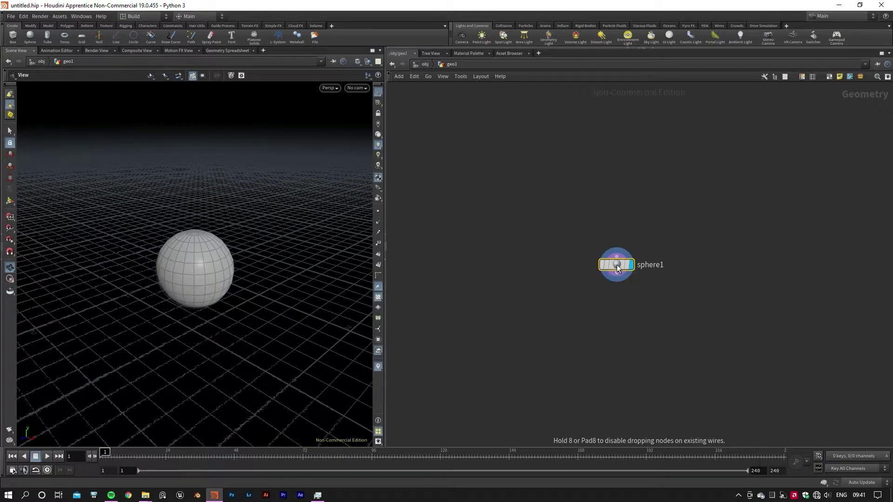
{"action": "left_click_drag", "start_coordinate": [617, 265], "coordinate": [612, 215]}
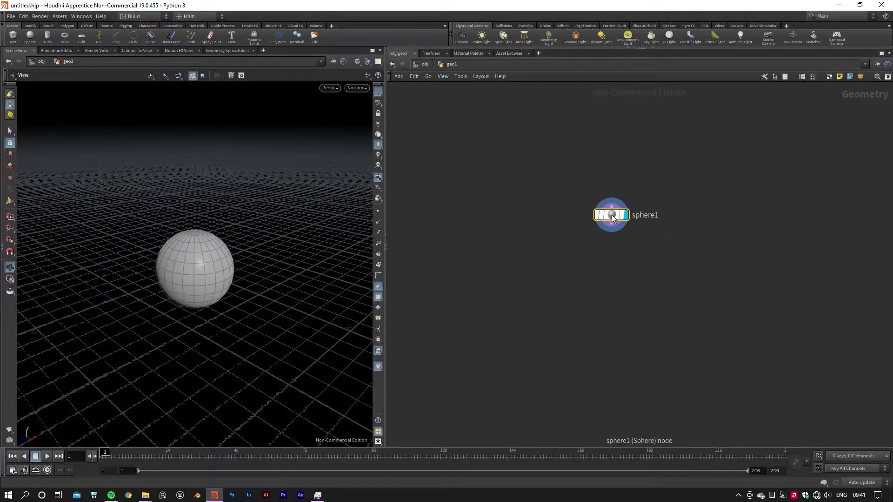
Add a Transform node below the sphere, wire the sphere into it, and make the transform the displayed node
{"action": "key", "text": "Tab"}
{"action": "type", "text": "tra"}
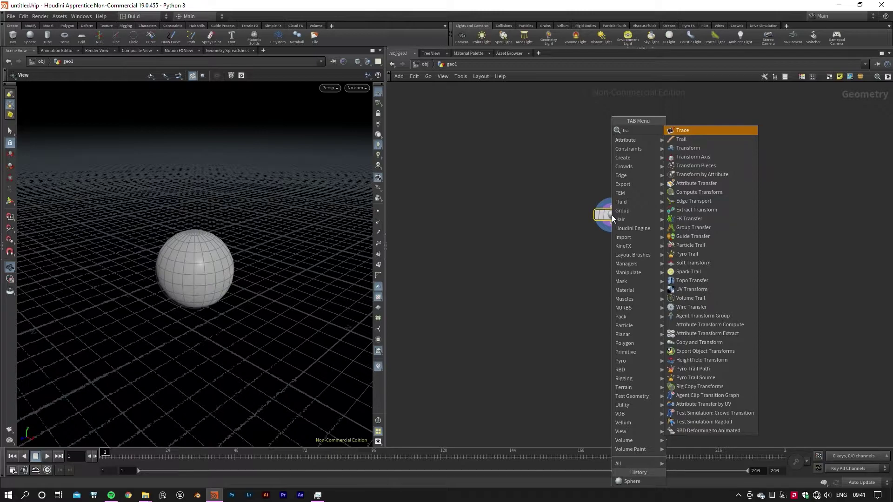
{"action": "key", "text": "Down"}
{"action": "key", "text": "Down"}
{"action": "key", "text": "Return"}
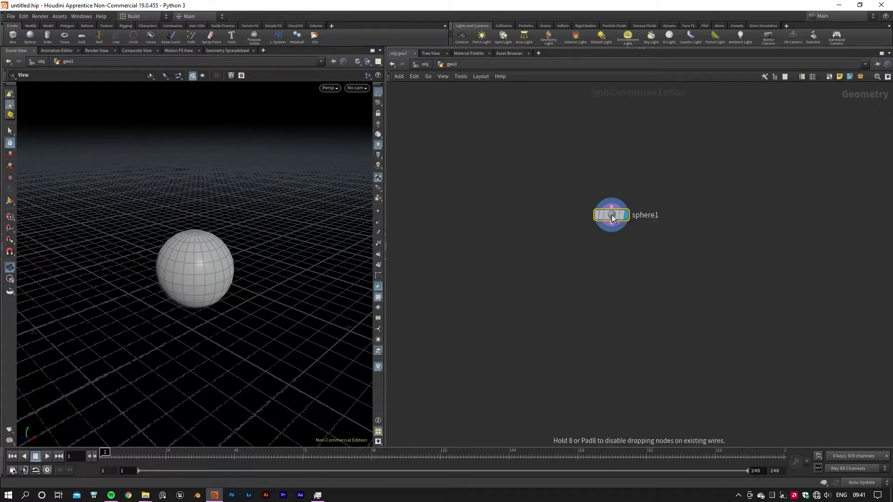
{"action": "left_click", "coordinate": [612, 248]}
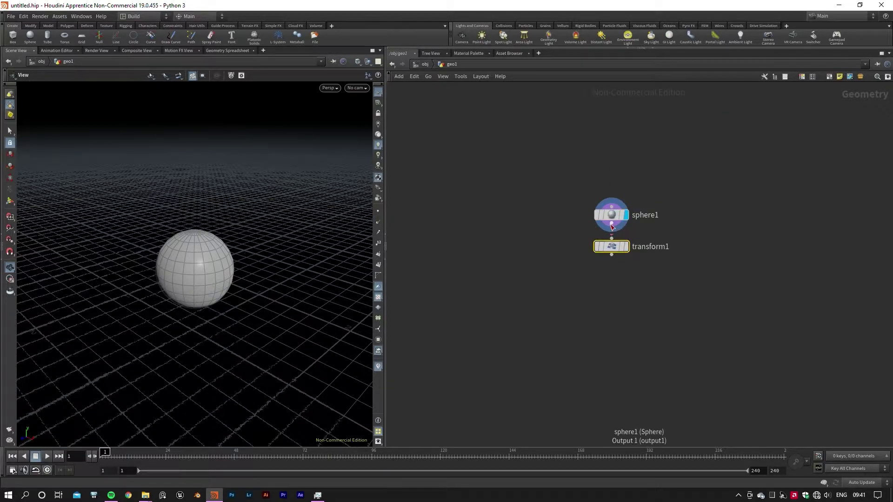
{"action": "middle_click_drag", "start_coordinate": [648, 283], "coordinate": [647, 246]}
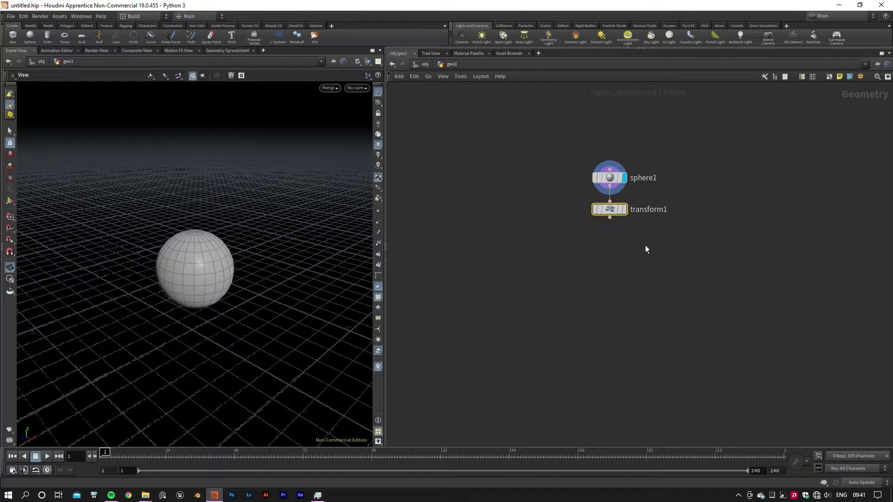
{"action": "left_click", "coordinate": [624, 210]}
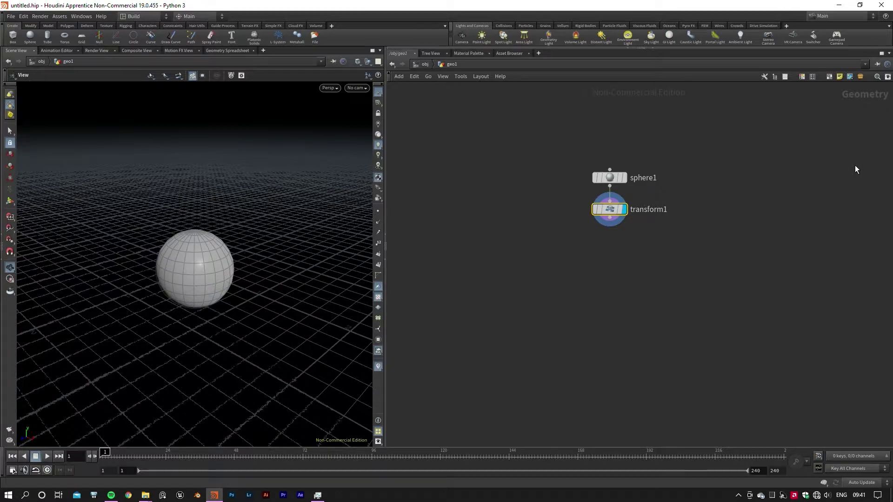
Show the Transform node's parameters in the network editor and set its uniform scale to 1.5 and Y scale to 2
{"action": "key", "text": "p"}
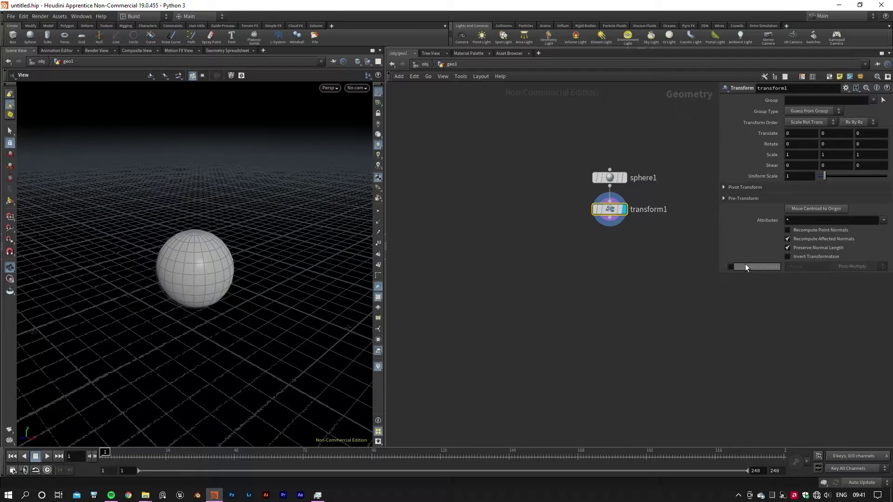
{"action": "left_click_drag", "start_coordinate": [764, 273], "coordinate": [773, 331]}
{"action": "left_click", "coordinate": [799, 177]}
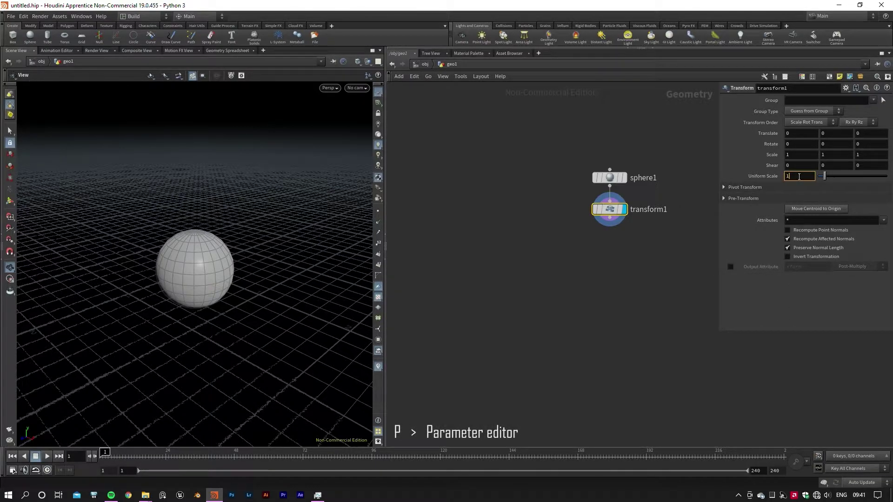
{"action": "type", "text": ".5"}
{"action": "key", "text": "Return"}
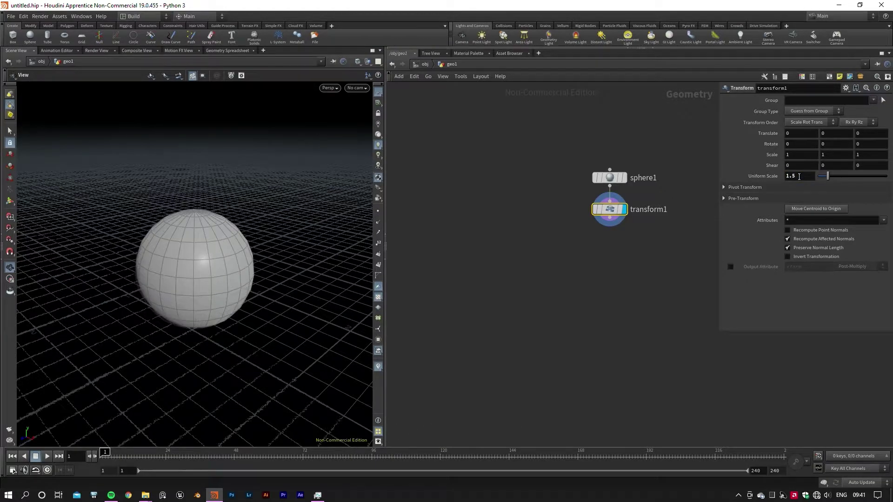
{"action": "left_click_drag", "start_coordinate": [719, 251], "coordinate": [704, 252]}
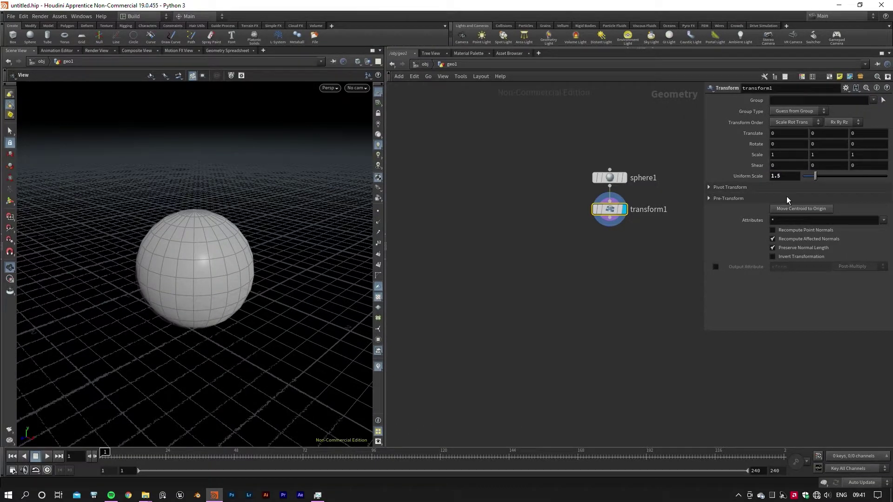
{"action": "middle_click_drag", "start_coordinate": [822, 152], "coordinate": [870, 161]}
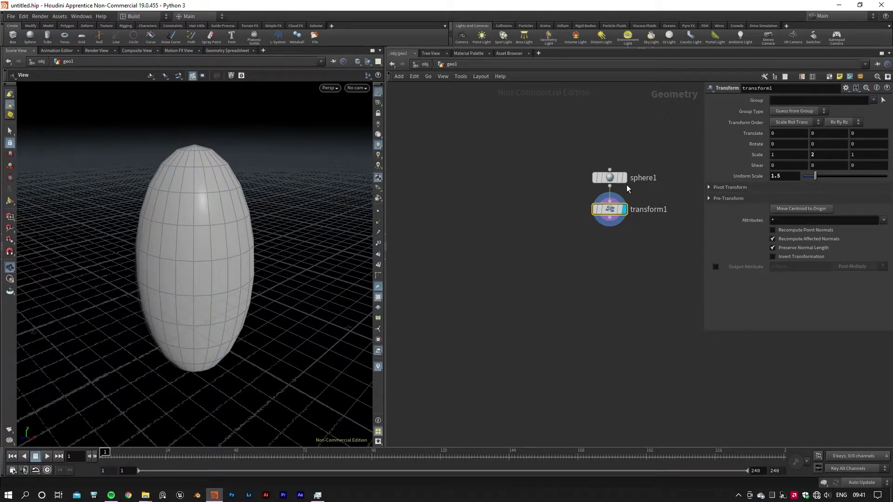
Set the sphere node's rows to 30 and columns to 50
{"action": "left_click", "coordinate": [609, 177]}
{"action": "left_click", "coordinate": [779, 186]}
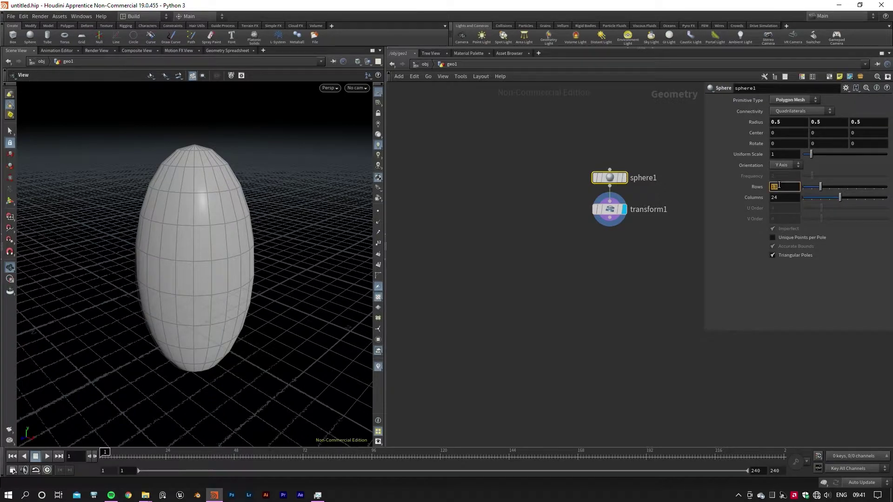
{"action": "type", "text": "30"}
{"action": "key", "text": "Tab"}
{"action": "type", "text": "50"}
{"action": "key", "text": "Return"}
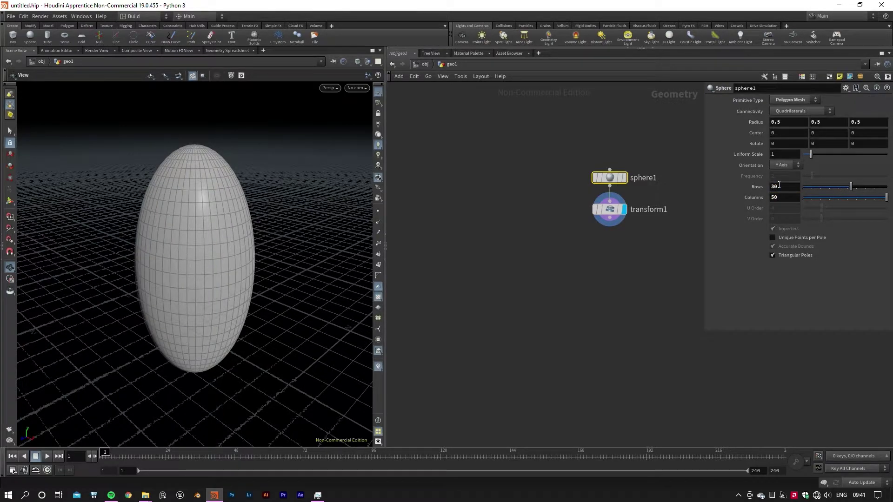
Set the sphere node's rows to 40
{"action": "left_click", "coordinate": [778, 185]}
{"action": "type", "text": "40"}
{"action": "key", "text": "Return"}
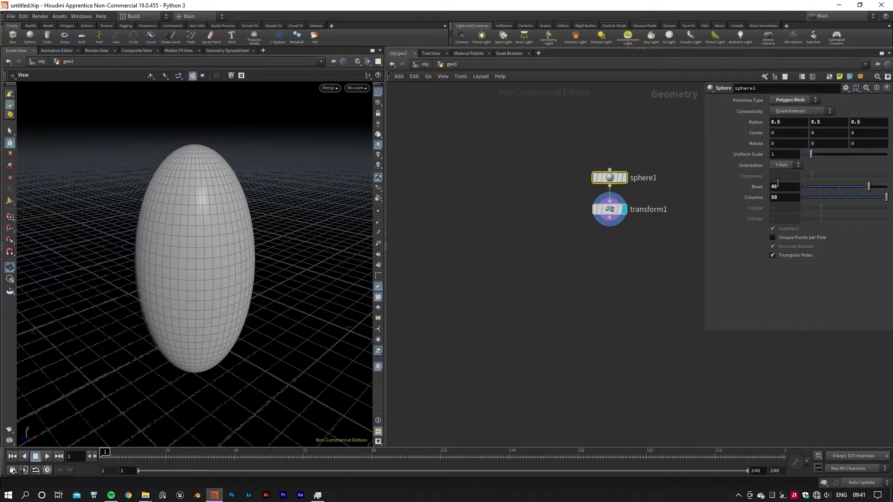
Add a POP Network node below the transform, with the transform's output wired into its first input
{"action": "mouse_move", "coordinate": [611, 214]}
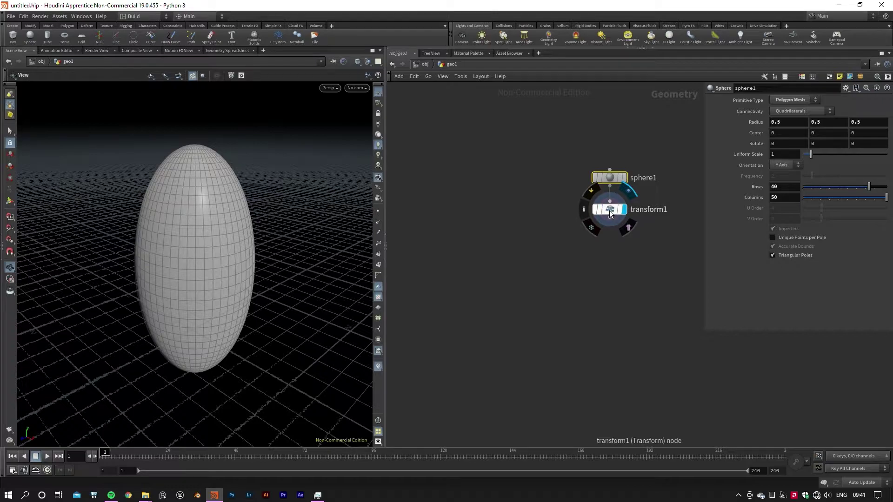
{"action": "left_click", "coordinate": [610, 218]}
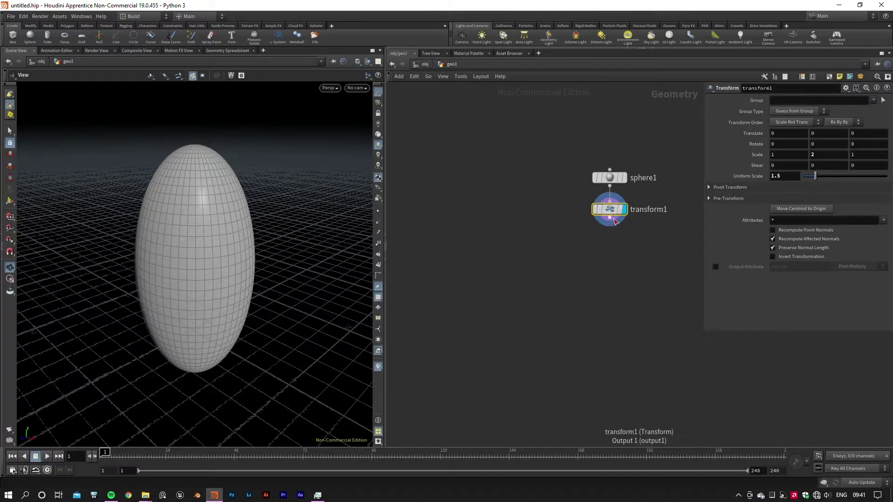
{"action": "left_click", "coordinate": [605, 260]}
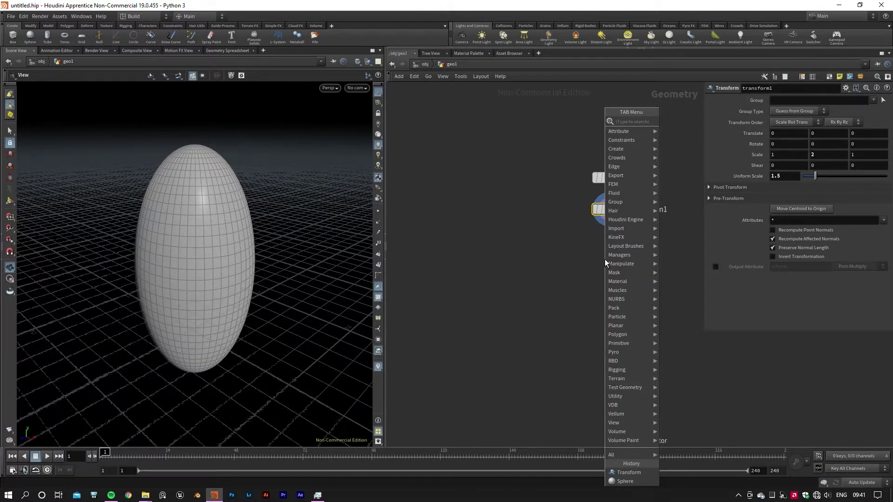
{"action": "type", "text": "null"}
{"action": "key", "text": "Escape"}
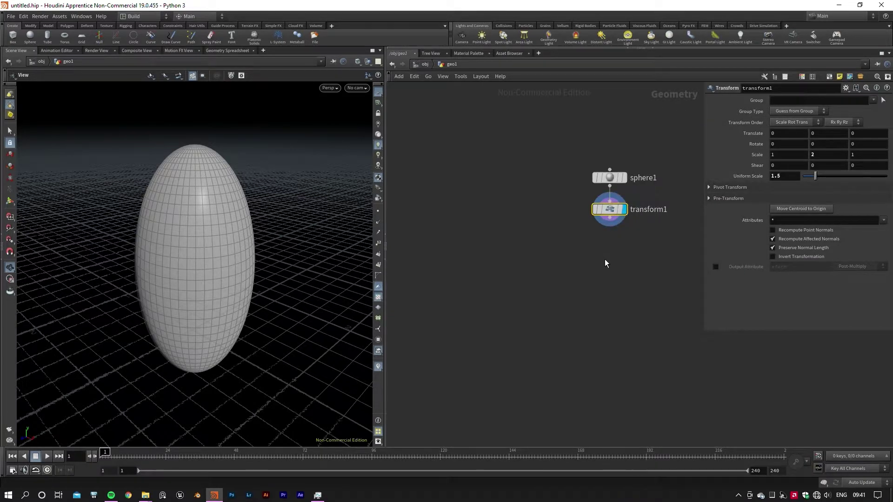
{"action": "left_click", "coordinate": [605, 260]}
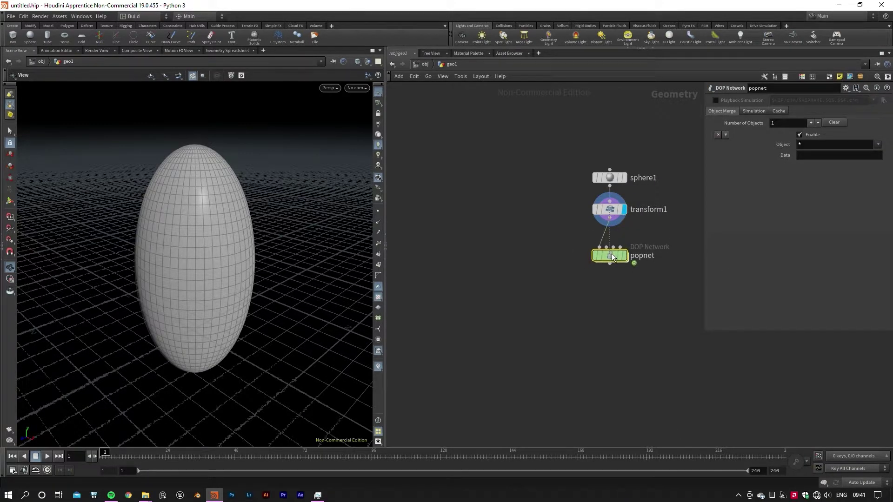
Move the POP network node closer to the transform, open its contents and shift its internal nodes clear of the parameters
{"action": "left_click_drag", "start_coordinate": [612, 254], "coordinate": [612, 247]}
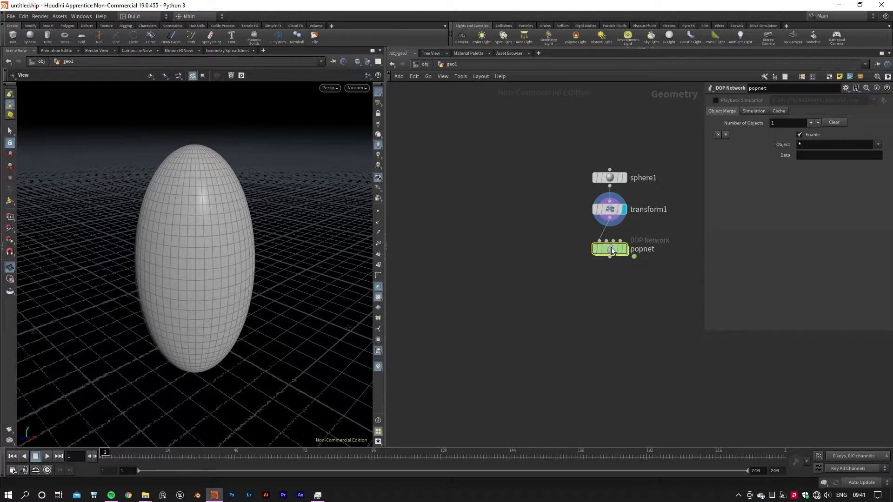
{"action": "double_click", "coordinate": [611, 249]}
{"action": "left_click_drag", "start_coordinate": [714, 390], "coordinate": [568, 192]}
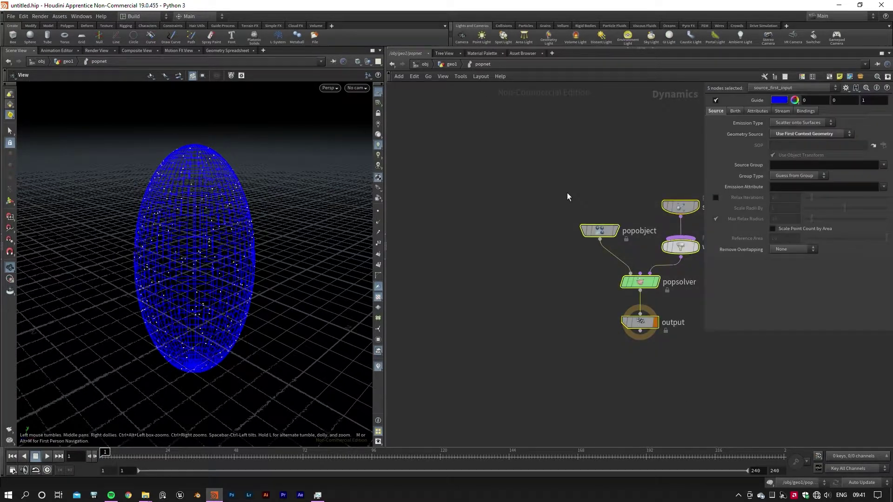
{"action": "left_click_drag", "start_coordinate": [689, 249], "coordinate": [590, 246]}
{"action": "left_click", "coordinate": [618, 390]}
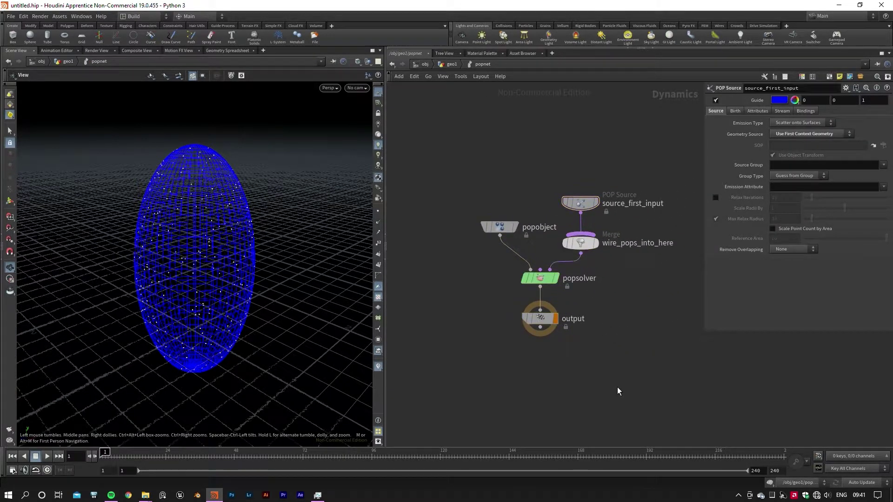
Move the POP source node up and insert a POP Force node between it and the merge node
{"action": "left_click", "coordinate": [579, 205]}
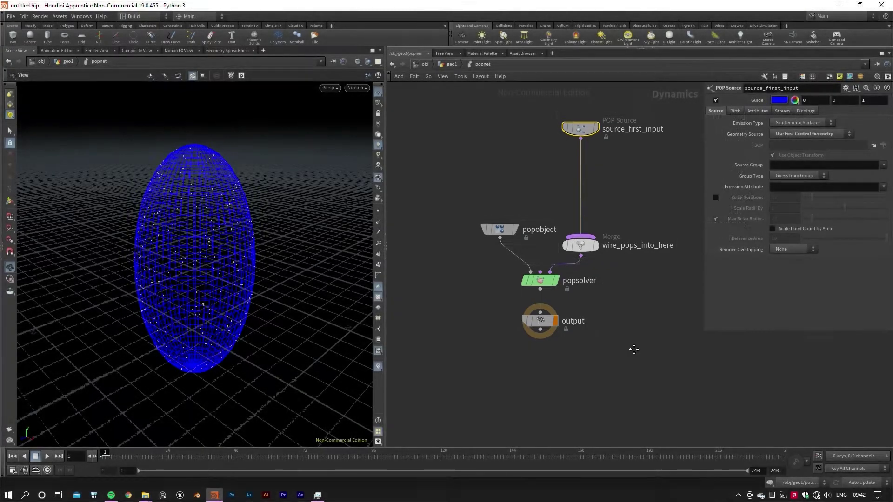
{"action": "middle_click_drag", "start_coordinate": [634, 350], "coordinate": [628, 401]}
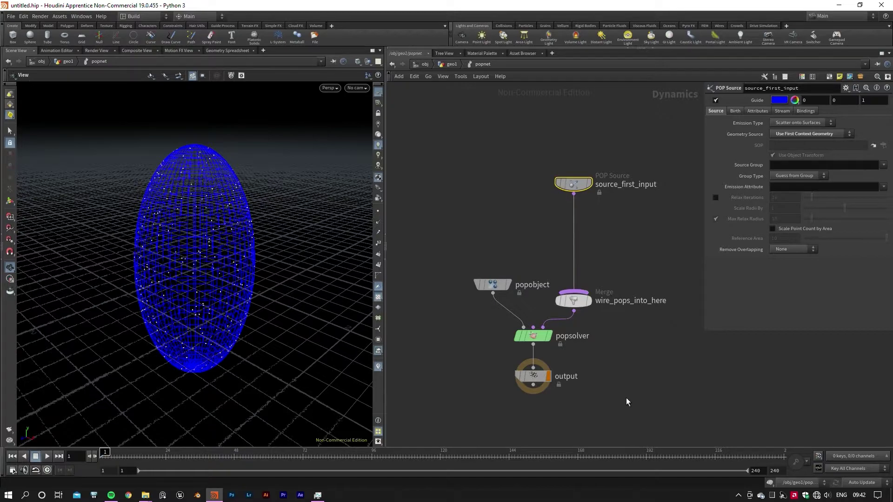
{"action": "key", "text": "Tab"}
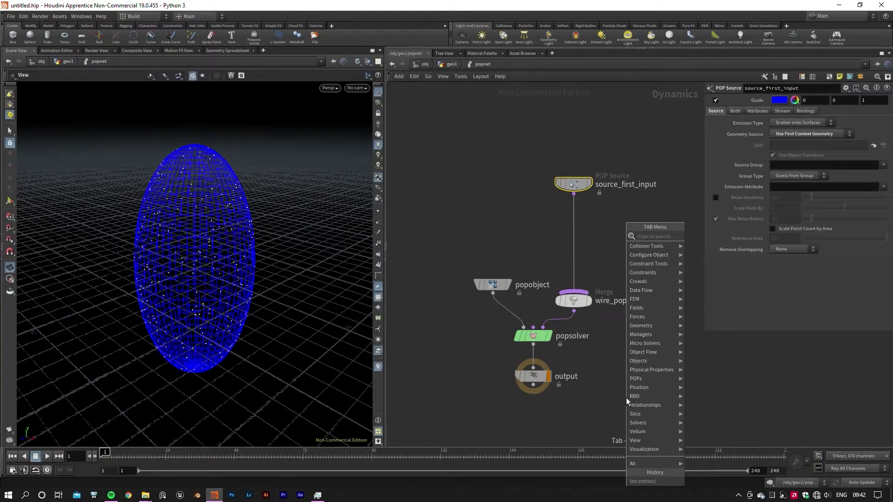
{"action": "type", "text": "pop f"}
{"action": "key", "text": "Down"}
{"action": "key", "text": "Down"}
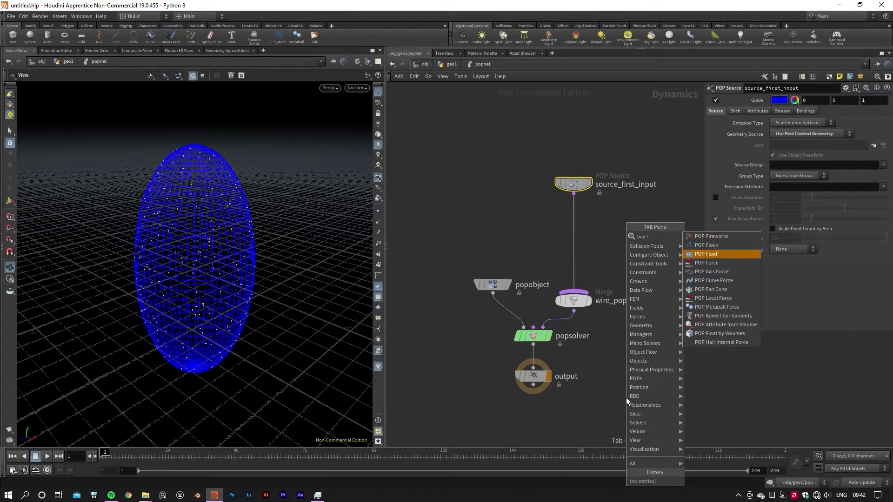
{"action": "key", "text": "Return"}
{"action": "left_click", "coordinate": [581, 200]}
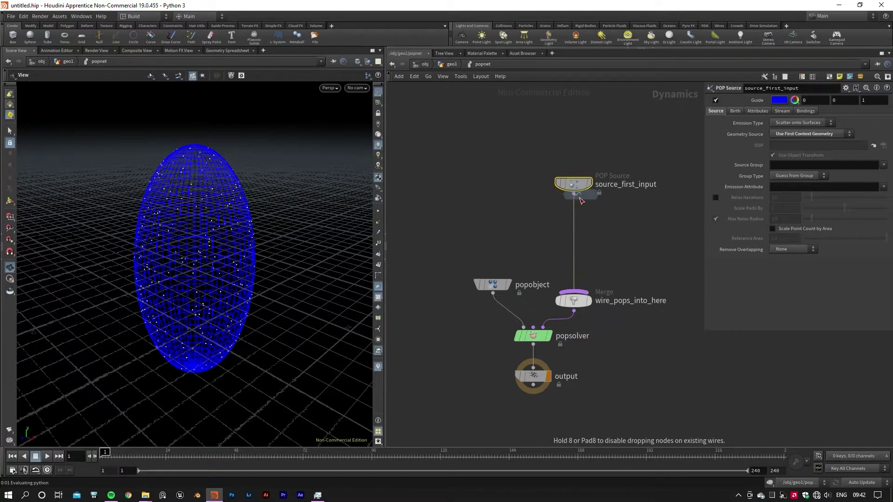
{"action": "left_click", "coordinate": [574, 218]}
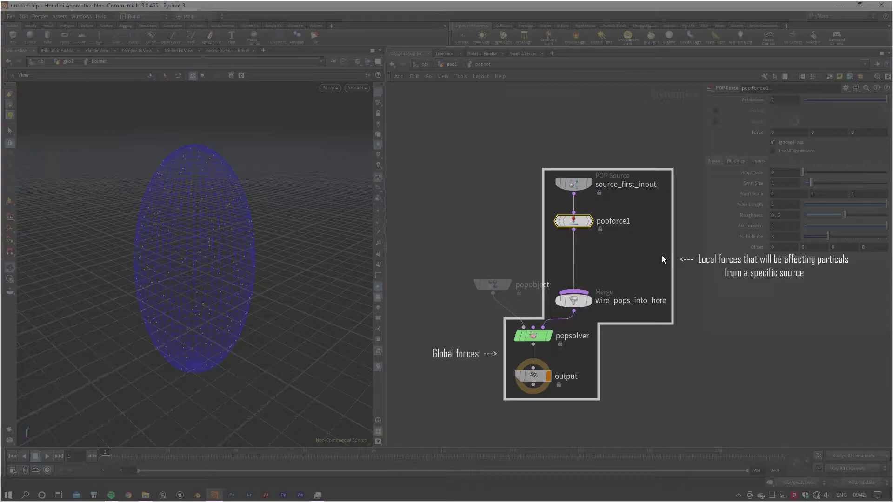
Set the POP Force noise amplitude to 0.7, swirl size to 10 and turbulence to 2
{"action": "middle_click_drag", "start_coordinate": [649, 258], "coordinate": [640, 202]}
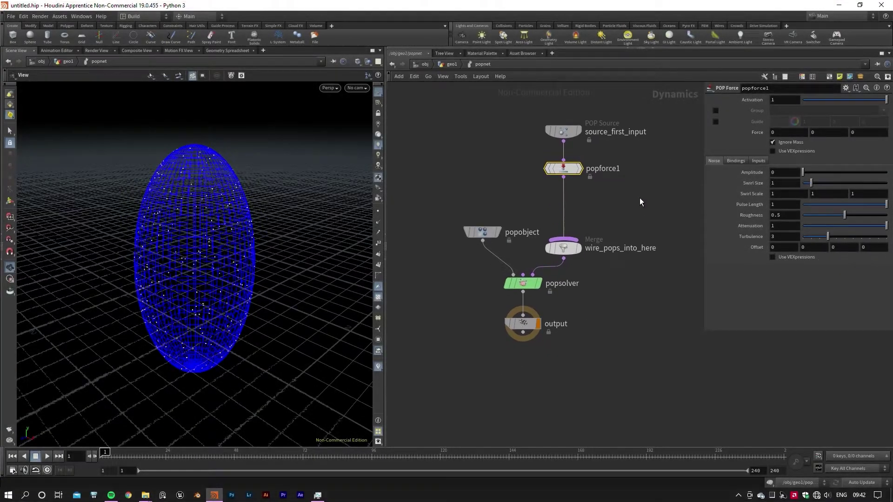
{"action": "left_click", "coordinate": [777, 173]}
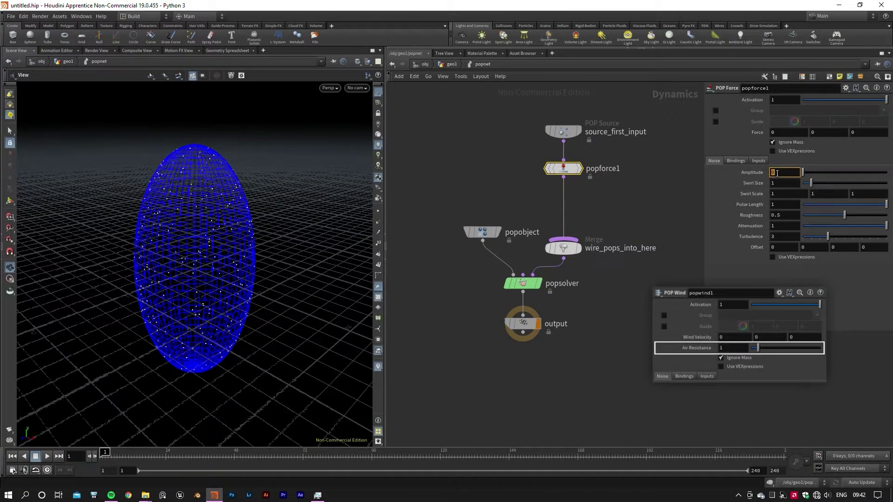
{"action": "type", "text": "0"}
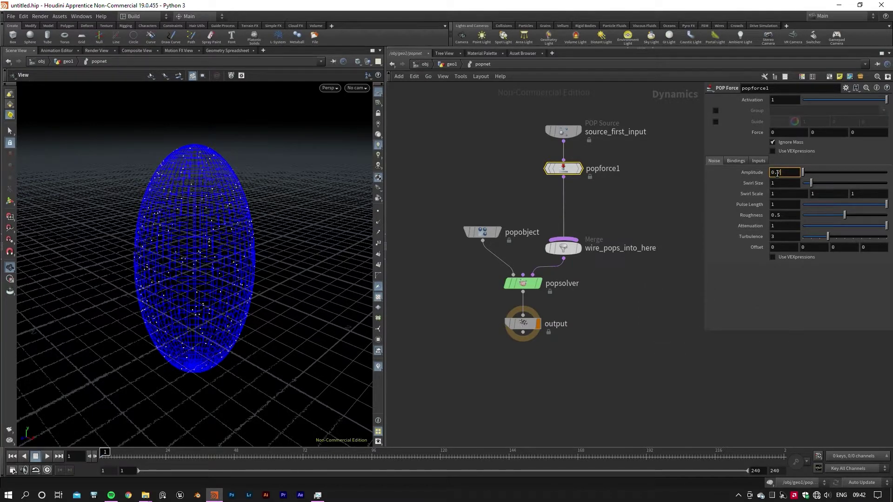
{"action": "type", "text": ".7"}
{"action": "key", "text": "Return"}
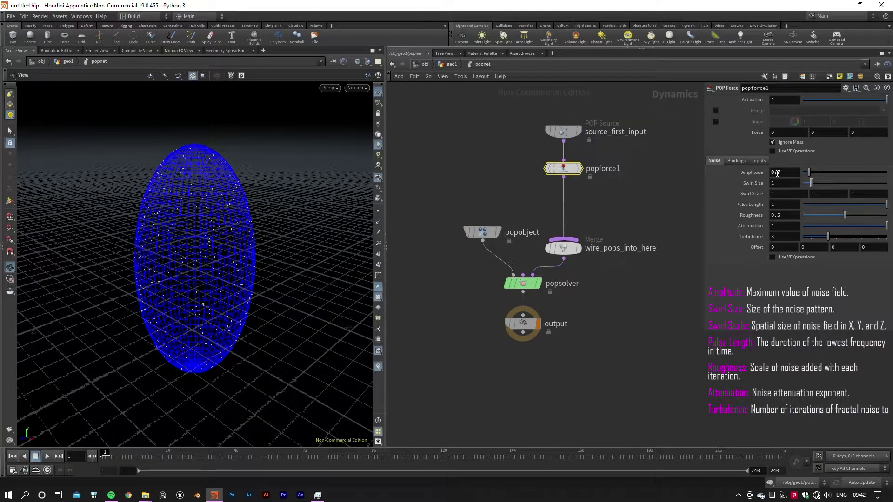
{"action": "left_click", "coordinate": [785, 184]}
{"action": "type", "text": "10"}
{"action": "key", "text": "Return"}
{"action": "left_click", "coordinate": [788, 237]}
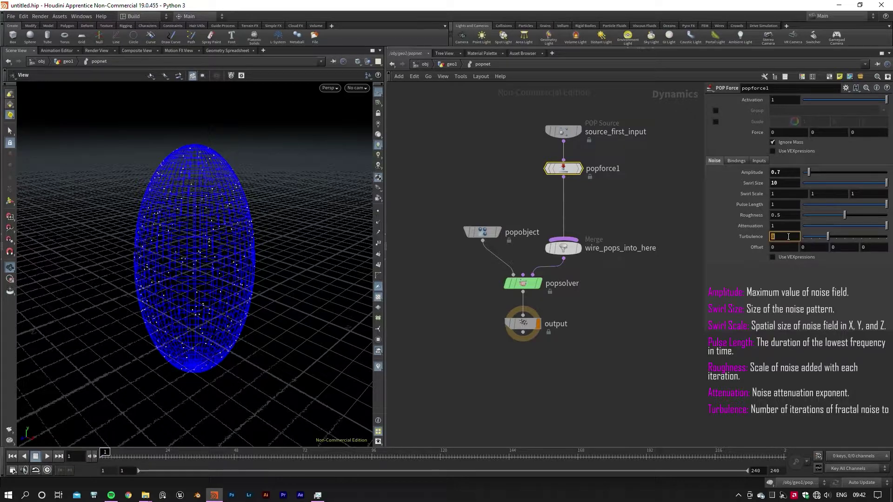
{"action": "type", "text": "2"}
{"action": "key", "text": "Return"}
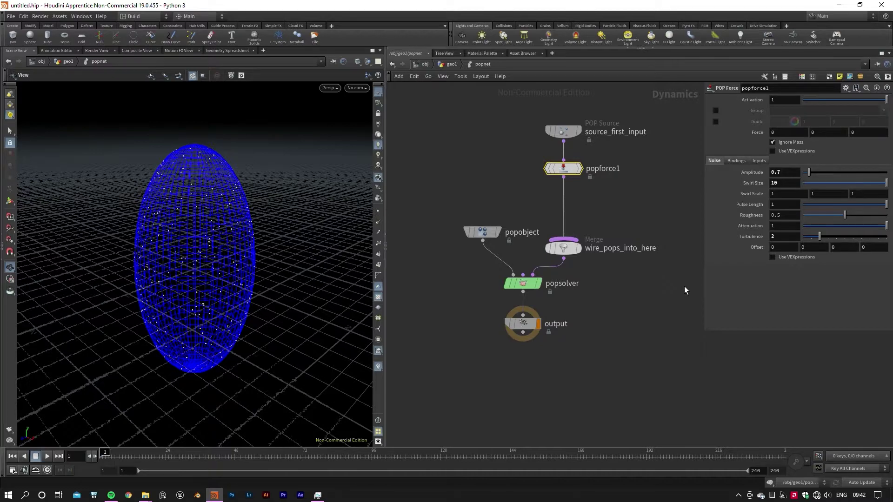
Set the POP source's constant activation and constant birth rate to 0
{"action": "left_click", "coordinate": [563, 131]}
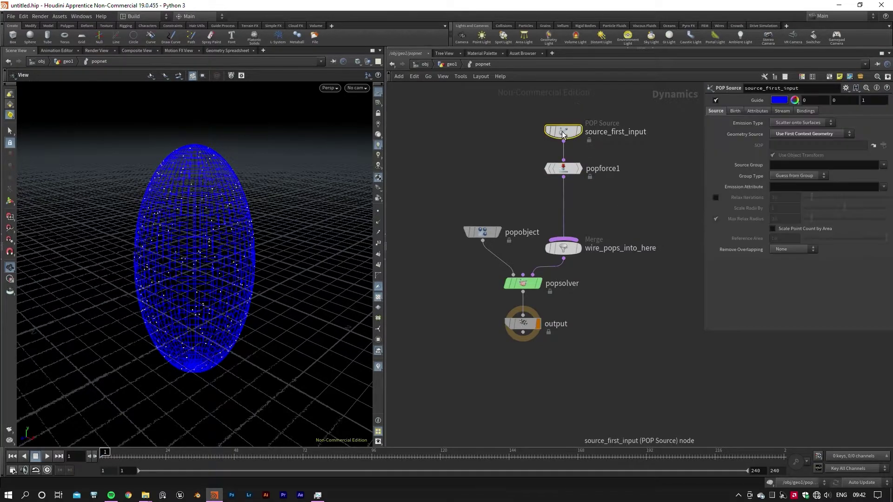
{"action": "left_click", "coordinate": [735, 112]}
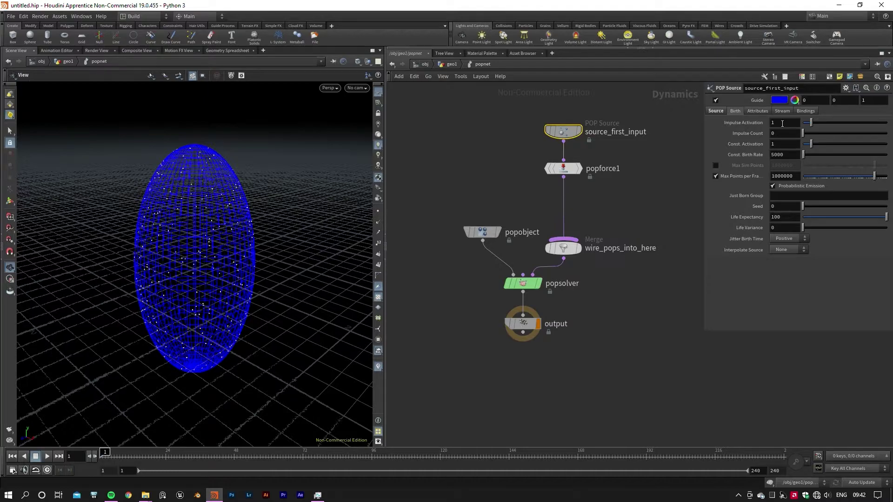
{"action": "double_click", "coordinate": [782, 144]}
{"action": "type", "text": "0"}
{"action": "key", "text": "Return"}
{"action": "double_click", "coordinate": [789, 154]}
{"action": "type", "text": "0"}
Set the POP source's impulse count to 70 and its impulse activation to the expression $FF == 1
{"action": "double_click", "coordinate": [775, 133]}
{"action": "type", "text": "7"}
{"action": "key", "text": "Return"}
{"action": "double_click", "coordinate": [778, 124]}
{"action": "type", "text": "$"}
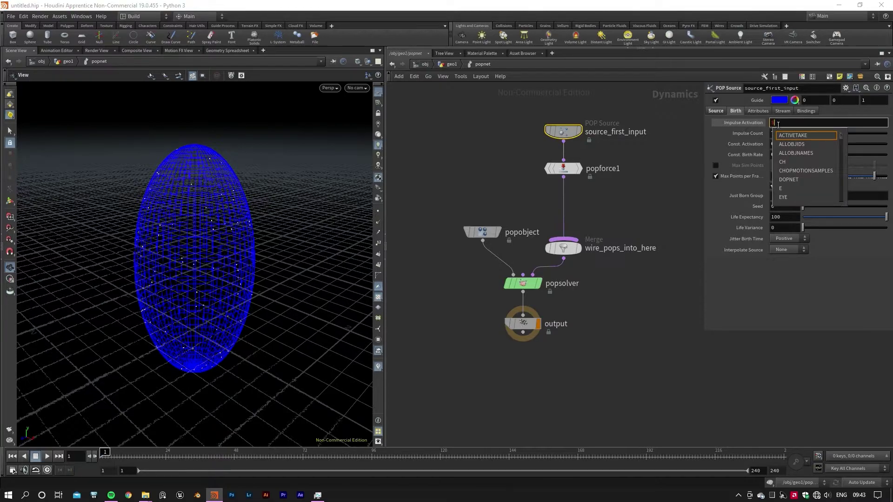
{"action": "type", "text": "FF"}
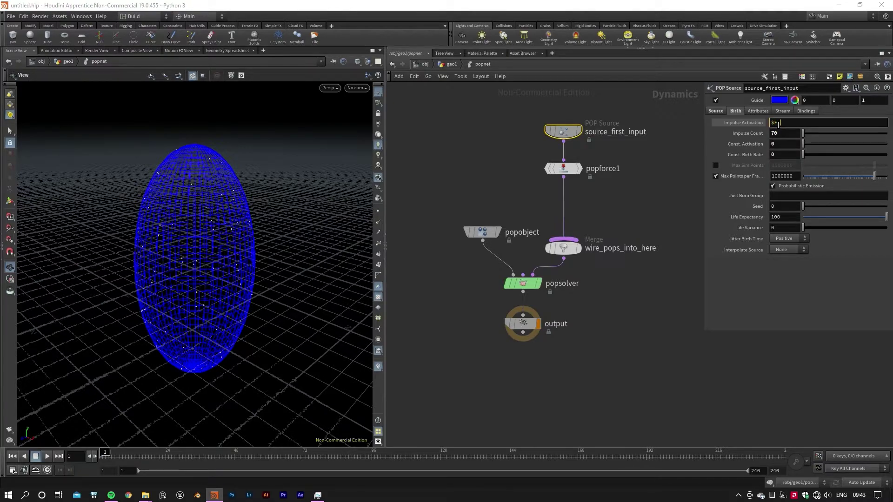
{"action": "type", "text": " == 1"}
{"action": "key", "text": "Return"}
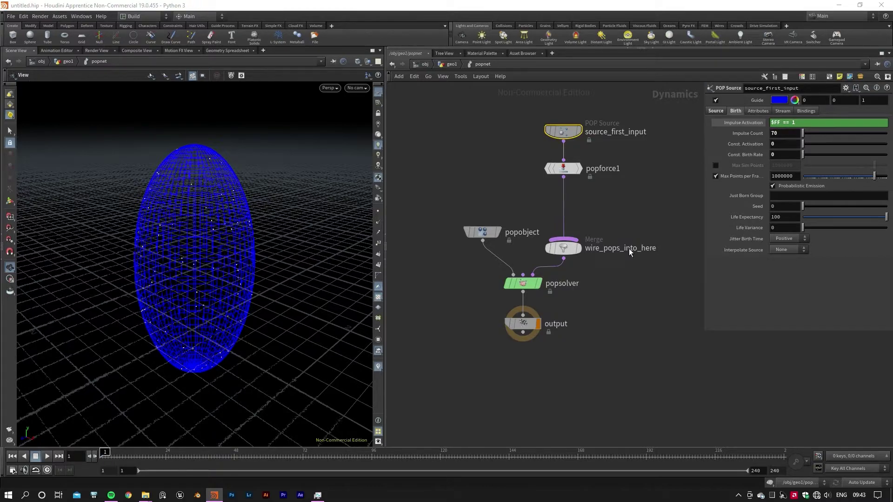
Play the particle simulation, stop it and return to the first frame
{"action": "left_click", "coordinate": [46, 457]}
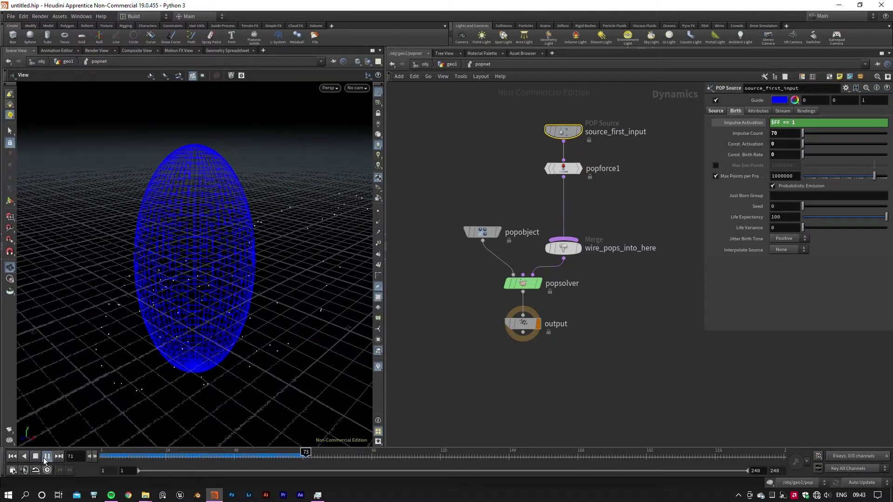
{"action": "left_click", "coordinate": [46, 457]}
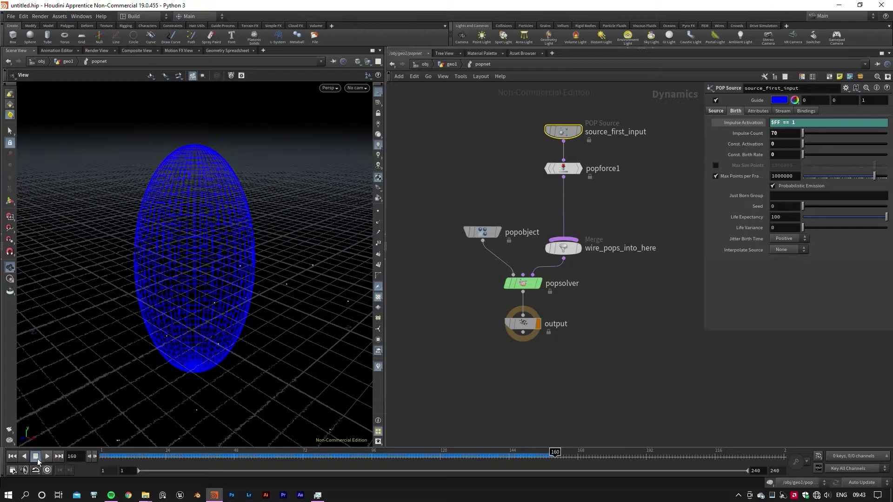
{"action": "left_click", "coordinate": [12, 456]}
Insert a POP Attract node between the POP Force and merge nodes
{"action": "scroll", "coordinate": [600, 379], "scroll_direction": "down", "scroll_amount": 2}
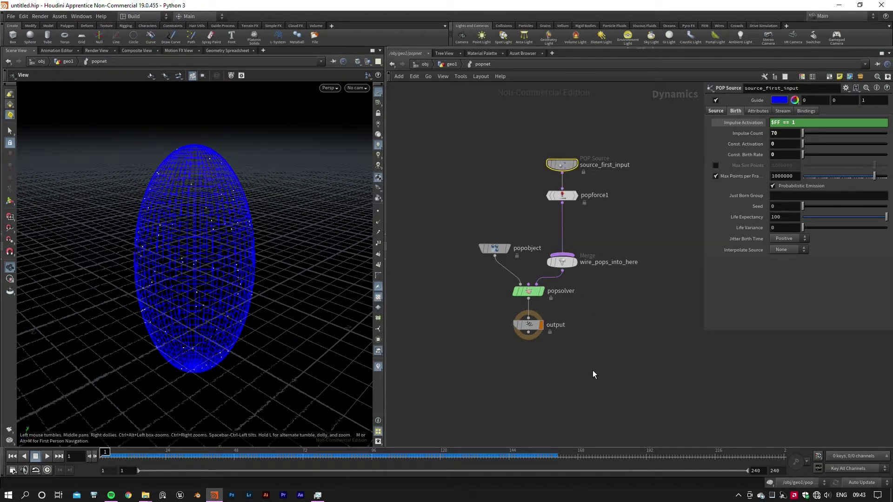
{"action": "key", "text": "Tab"}
{"action": "type", "text": "pop"}
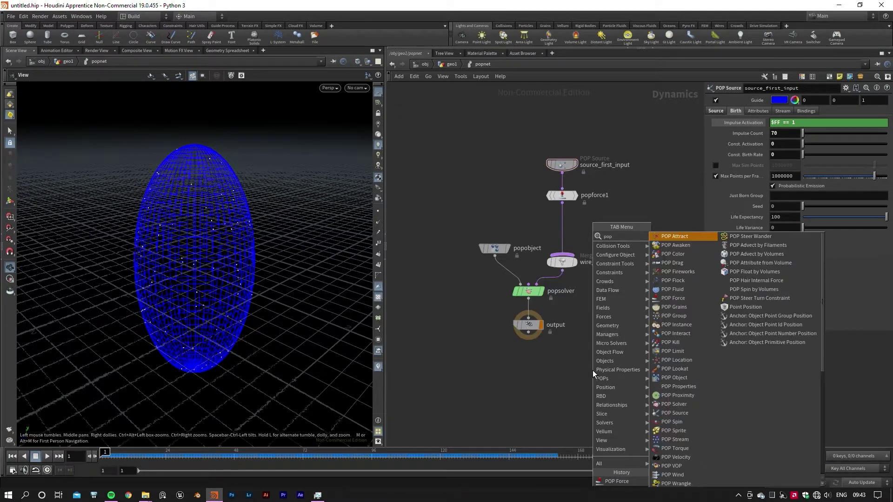
{"action": "key", "text": "Return"}
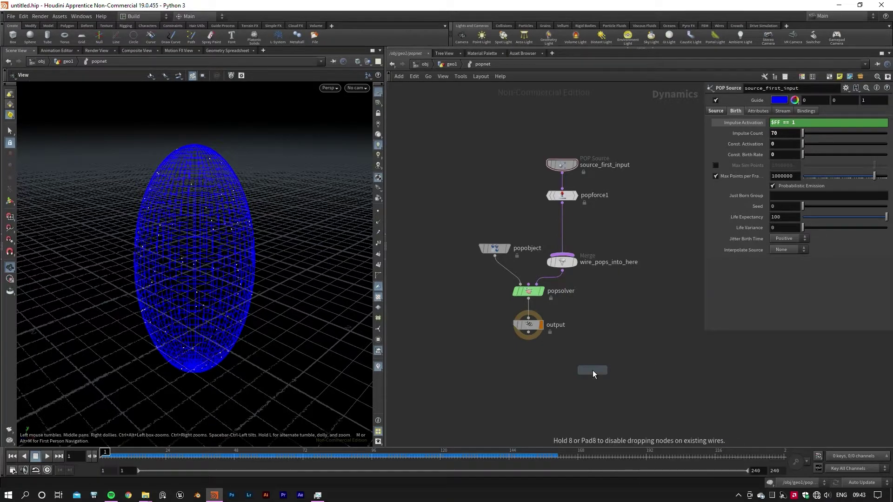
{"action": "left_click", "coordinate": [566, 219]}
Set the POP Attract node's reversal distance to 1
{"action": "left_click", "coordinate": [730, 121]}
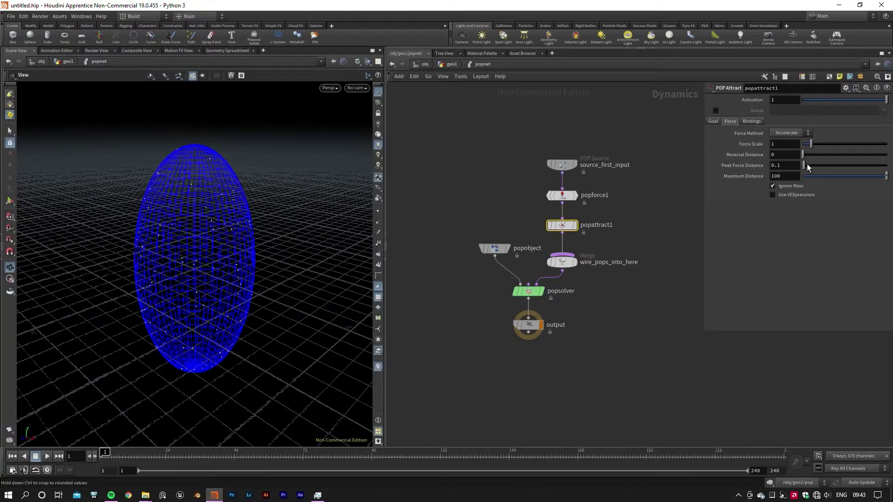
{"action": "left_click", "coordinate": [791, 155]}
{"action": "type", "text": "1"}
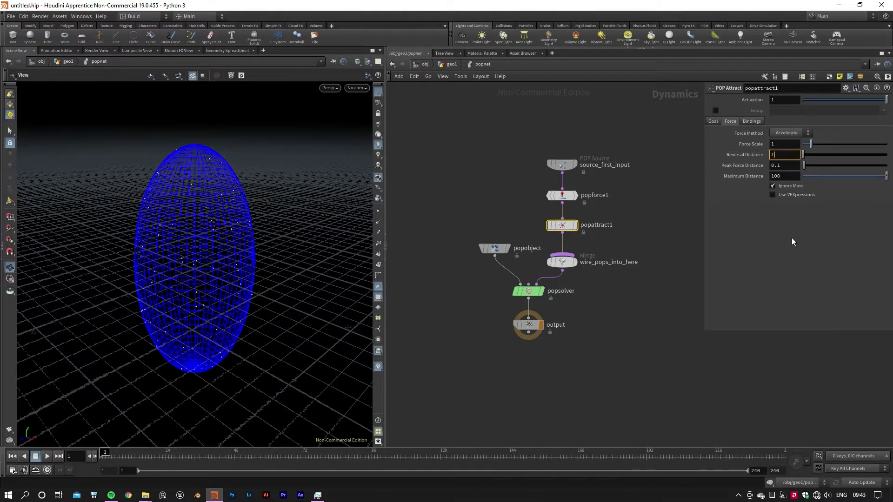
{"action": "key", "text": "Return"}
Move the source, force and attract nodes up, and insert a POP Axis Force node between the attract and merge nodes
{"action": "left_click_drag", "start_coordinate": [526, 136], "coordinate": [606, 229]}
{"action": "left_click_drag", "start_coordinate": [558, 216], "coordinate": [558, 190]}
{"action": "left_click", "coordinate": [618, 237]}
{"action": "key", "text": "Tab"}
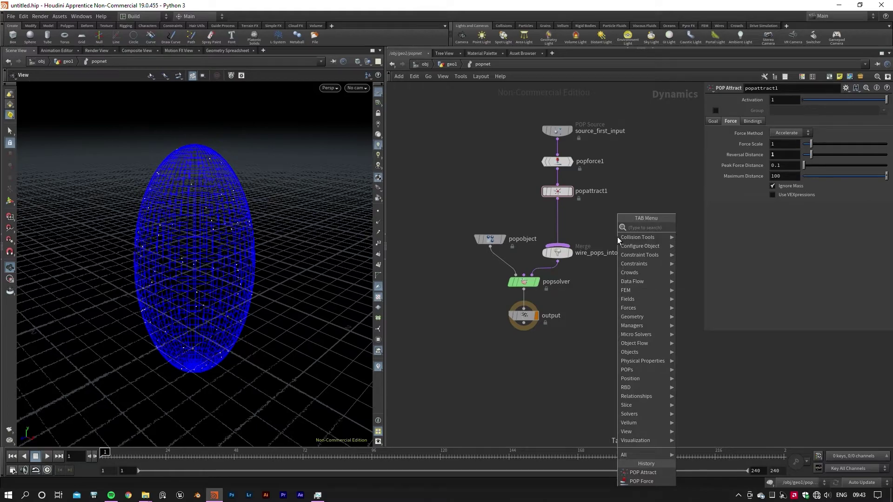
{"action": "type", "text": "pop ax"}
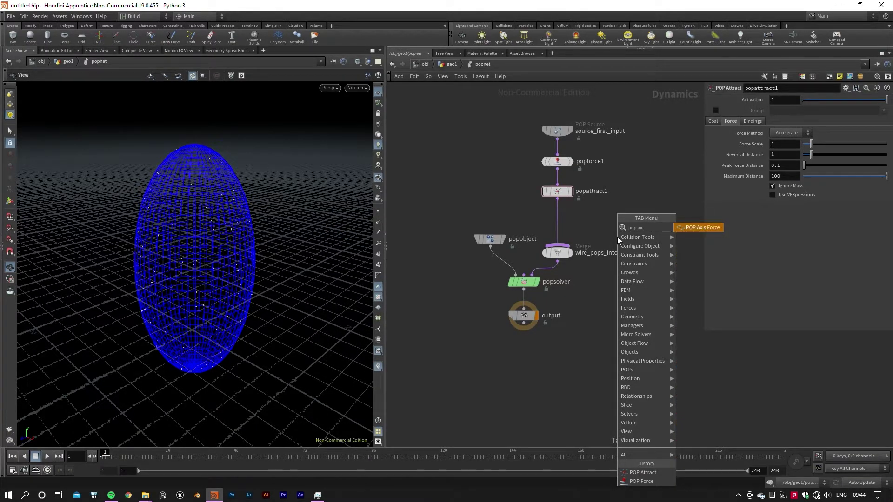
{"action": "key", "text": "Return"}
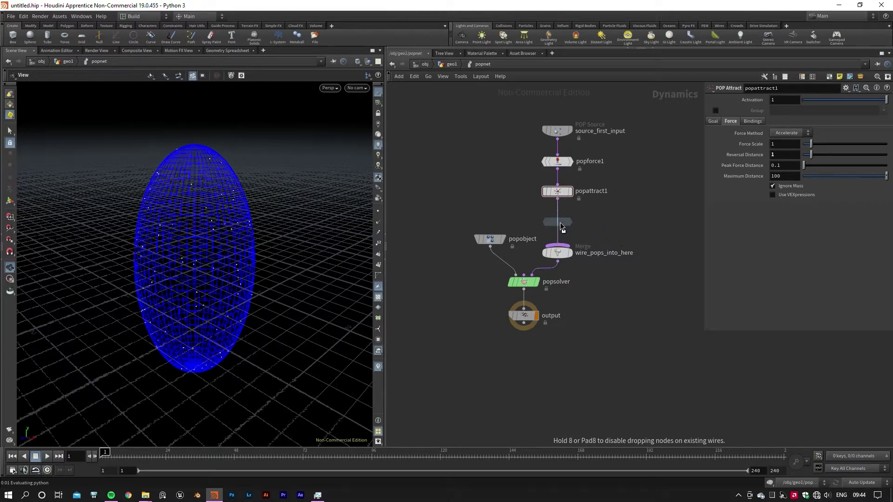
{"action": "left_click", "coordinate": [560, 222]}
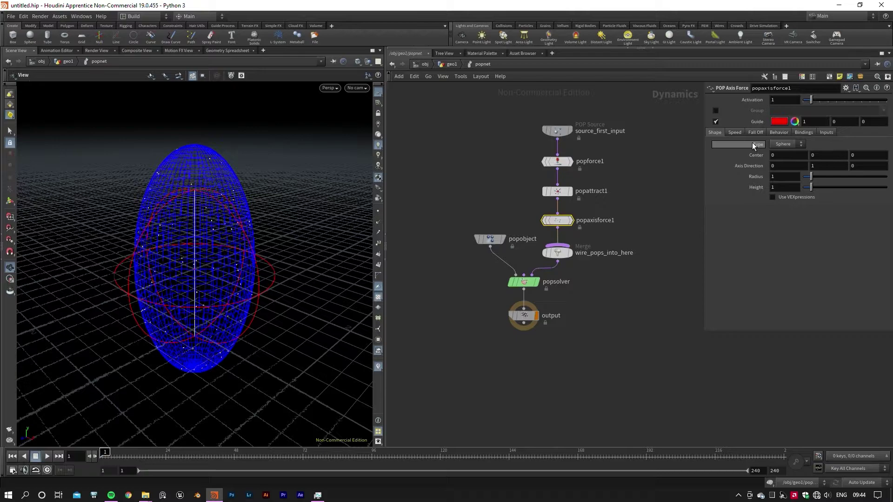
Review the axis force's speed and shape settings and play the simulation to check the particle motion
{"action": "left_click", "coordinate": [736, 133]}
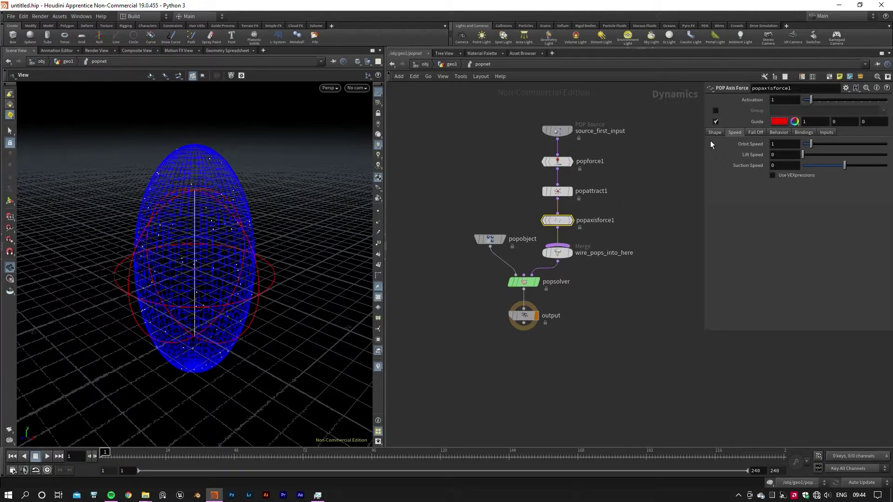
{"action": "left_click", "coordinate": [715, 133]}
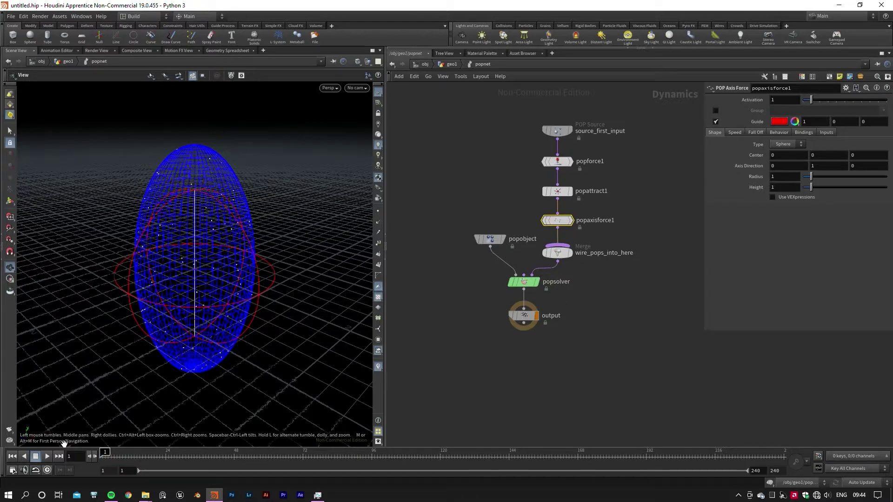
{"action": "left_click", "coordinate": [47, 457]}
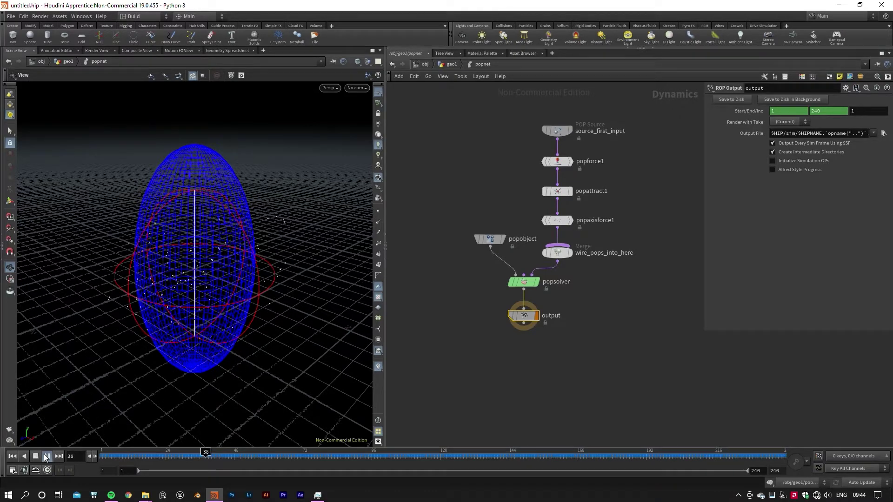
{"action": "left_click", "coordinate": [45, 458]}
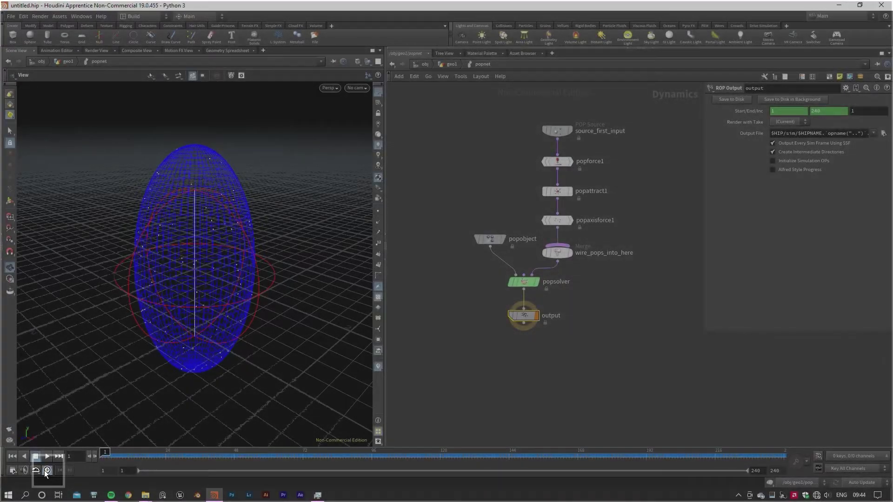
Preview the simulation, return to frame 1, and set the timeline's end frame to 500
{"action": "left_click", "coordinate": [47, 458]}
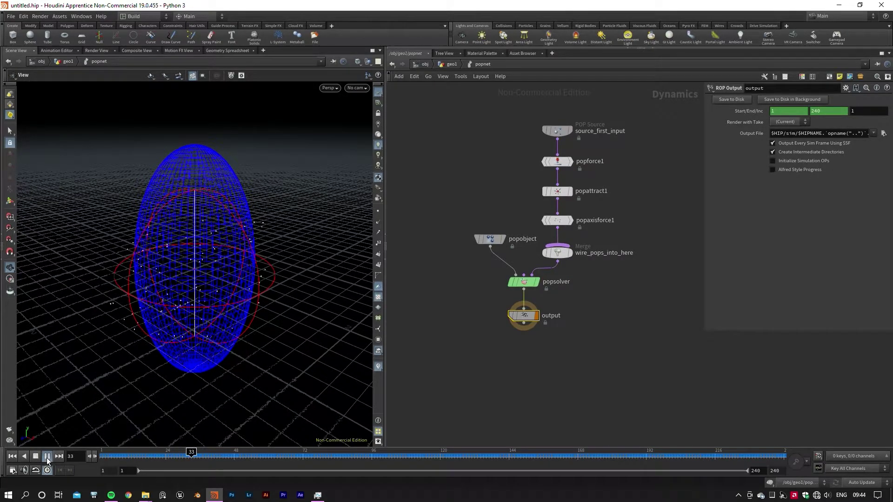
{"action": "left_click", "coordinate": [35, 457]}
{"action": "left_click", "coordinate": [12, 457]}
{"action": "left_click", "coordinate": [772, 472]}
{"action": "type", "text": "500"}
{"action": "key", "text": "Return"}
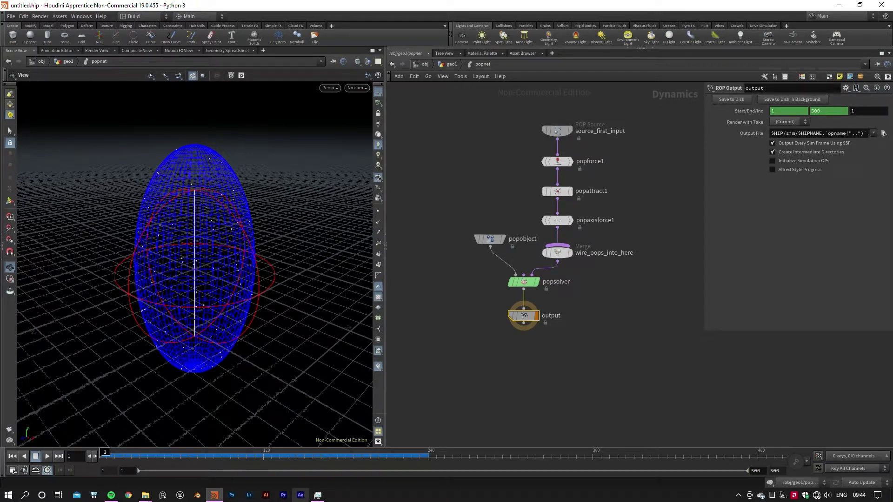
Play the simulation over the extended frame range to check the particle motion, and return to the first frame
{"action": "left_click", "coordinate": [47, 457]}
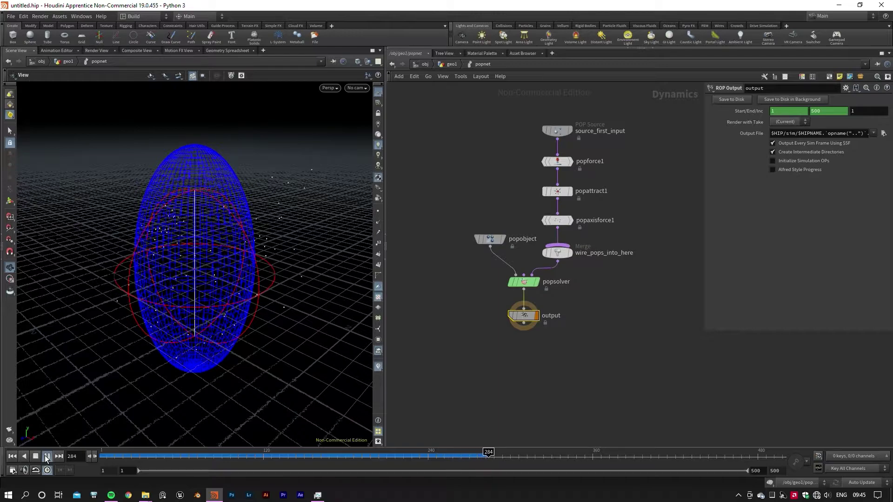
{"action": "left_click", "coordinate": [47, 458]}
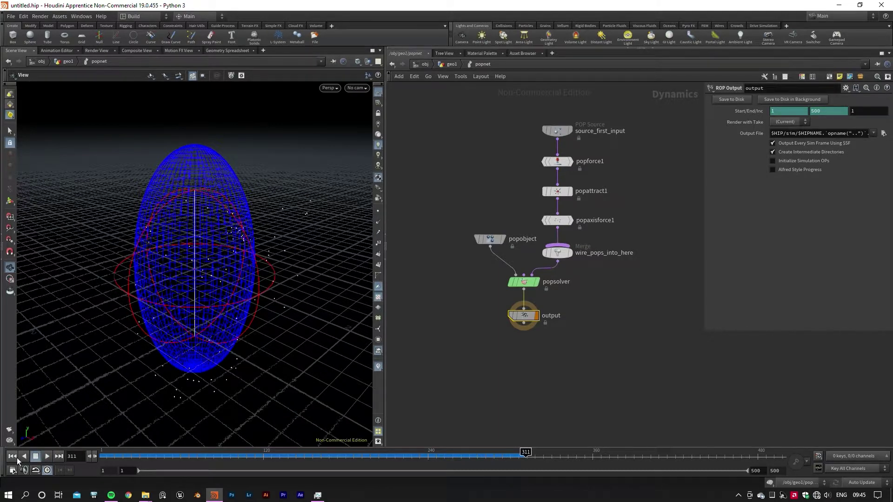
{"action": "left_click", "coordinate": [16, 458]}
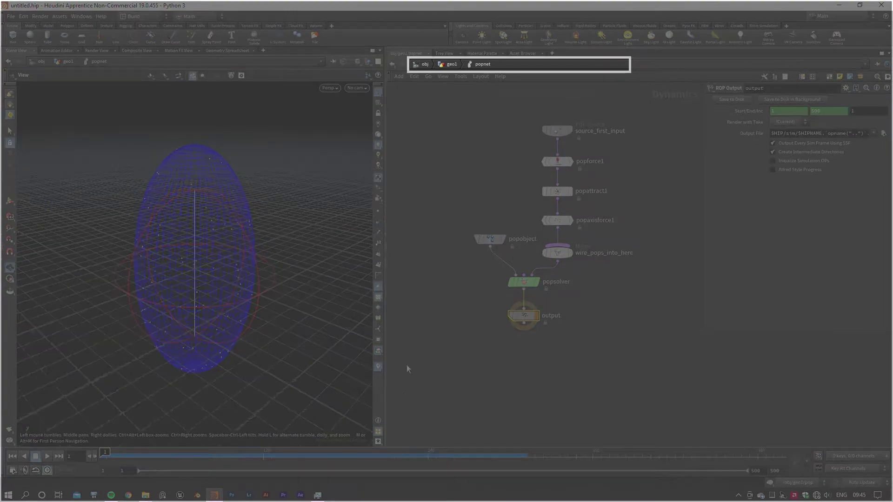
Go up to the geo1 network, wire a Connect Adjacent Pieces node directly below popnet, and display its result
{"action": "key", "text": "u"}
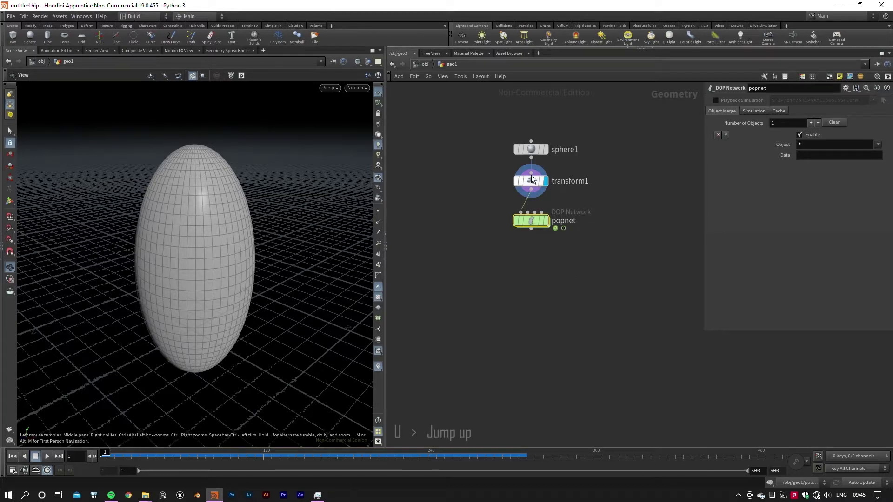
{"action": "left_click", "coordinate": [531, 229]}
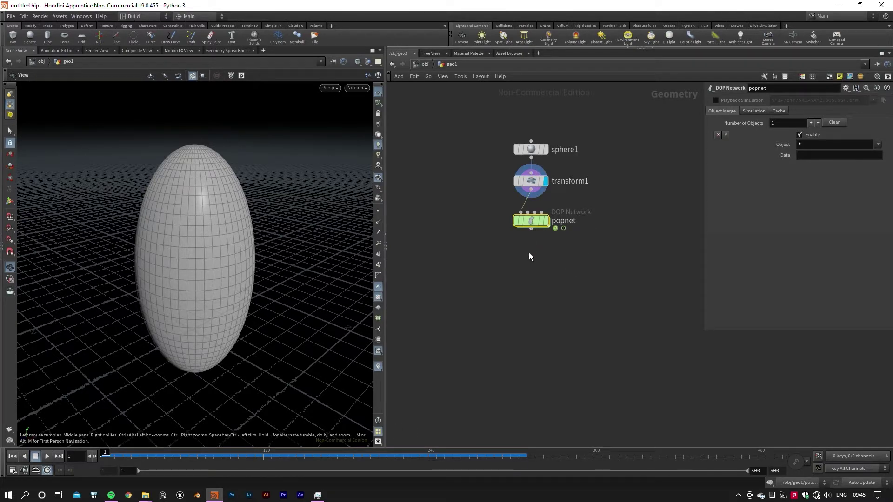
{"action": "key", "text": "Tab"}
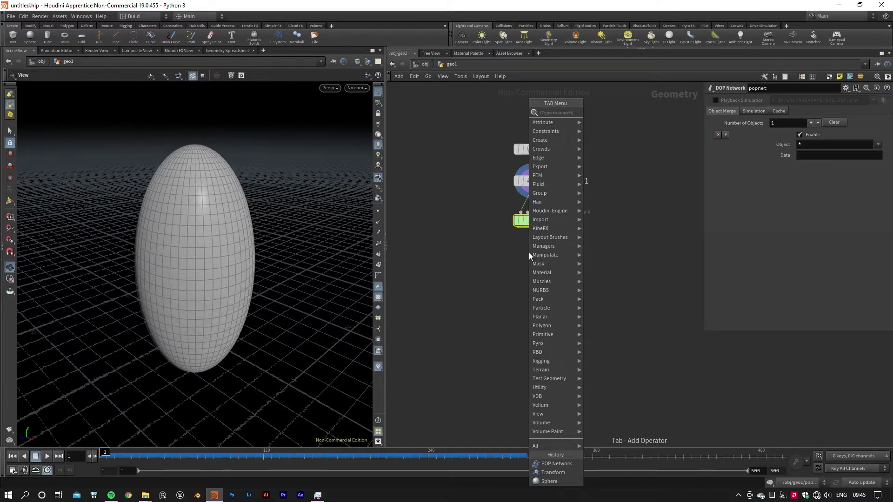
{"action": "key", "text": "Escape"}
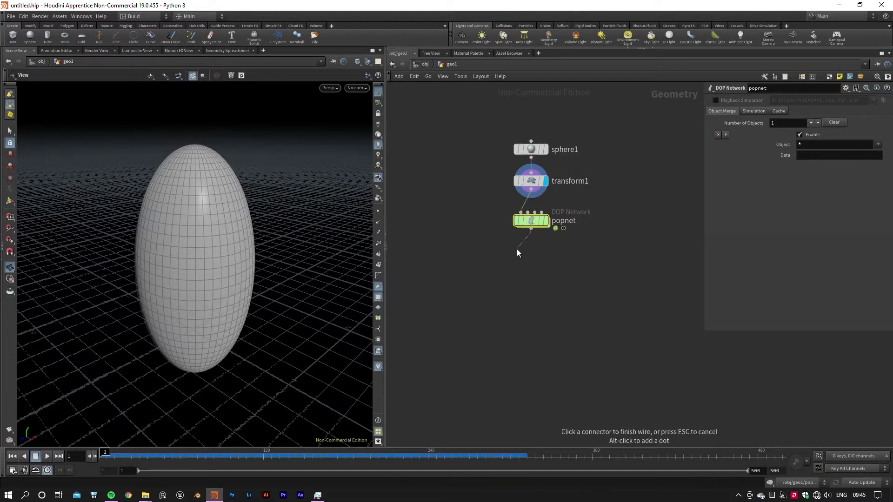
{"action": "key", "text": "Tab"}
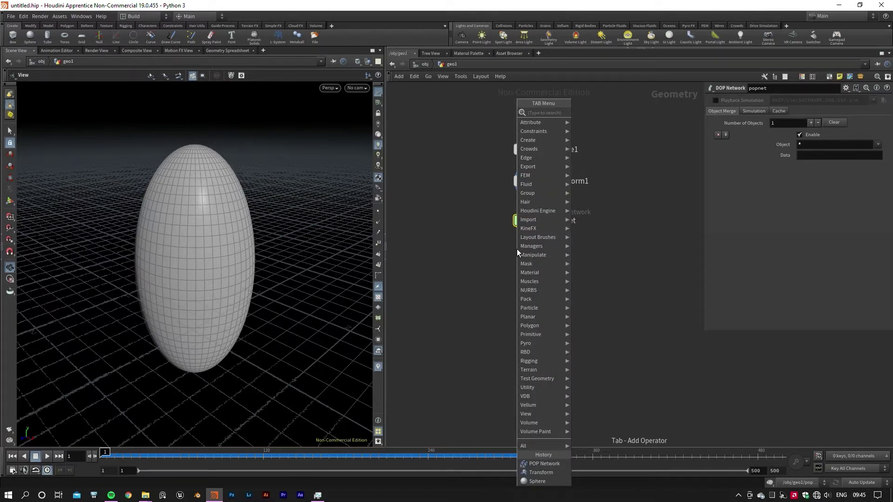
{"action": "type", "text": "conn"}
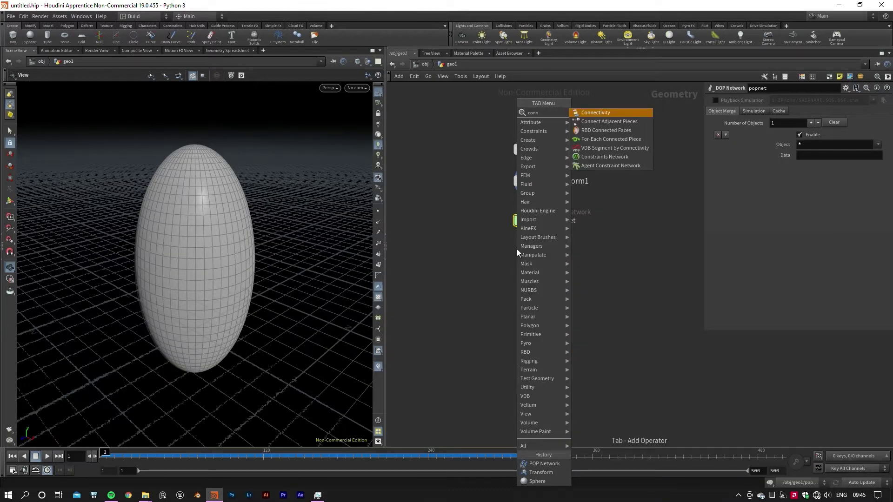
{"action": "key", "text": "Down"}
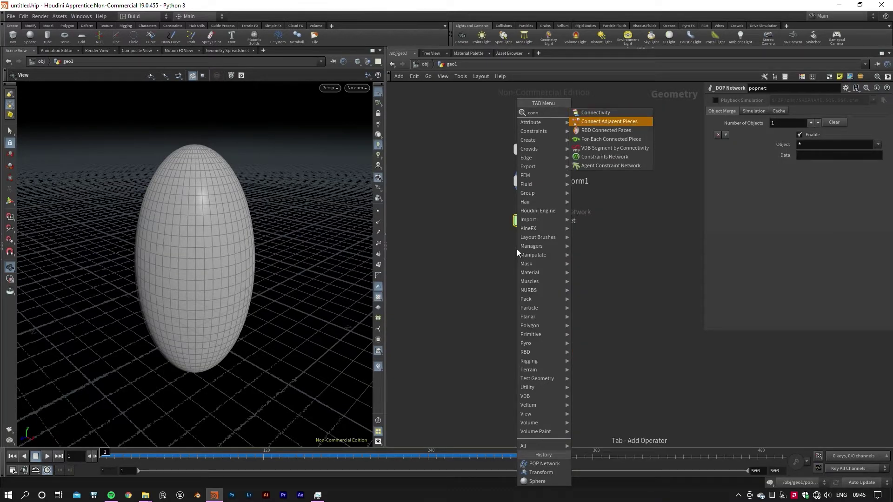
{"action": "key", "text": "Return"}
{"action": "left_click", "coordinate": [507, 259]}
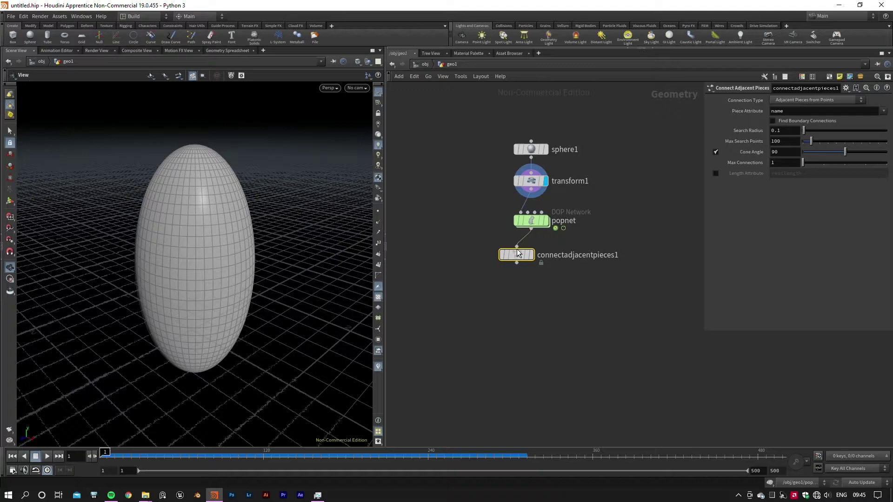
{"action": "left_click_drag", "start_coordinate": [507, 258], "coordinate": [531, 258]}
{"action": "key", "text": "r"}
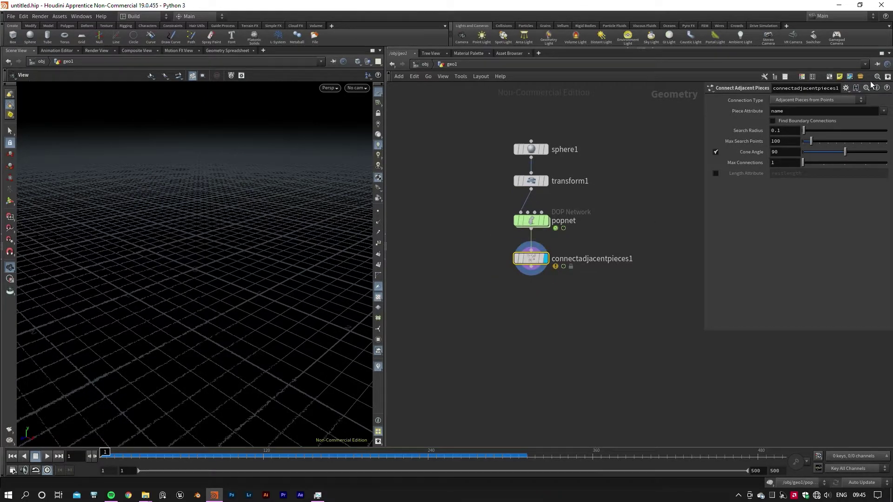
Set the connection type to Adjacent Points, preview the connecting lines in playback, and return to frame 1
{"action": "left_click", "coordinate": [839, 99]}
{"action": "left_click", "coordinate": [829, 125]}
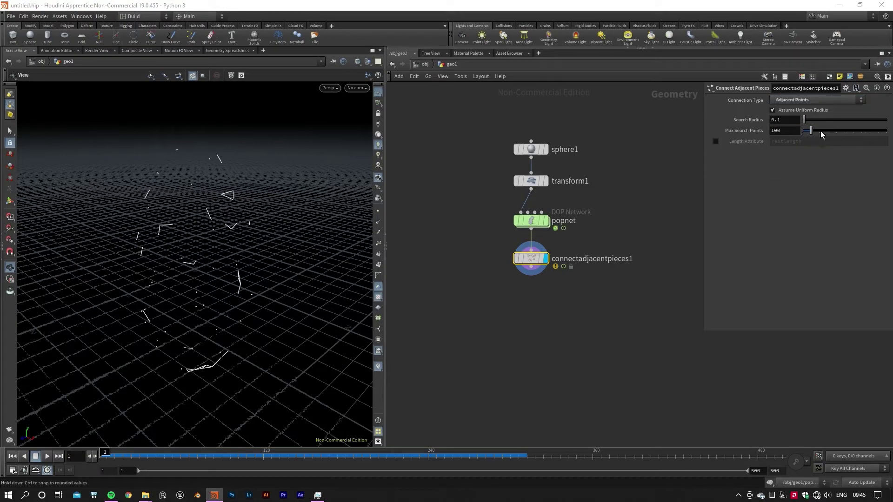
{"action": "left_click", "coordinate": [47, 457]}
{"action": "left_click", "coordinate": [35, 457]}
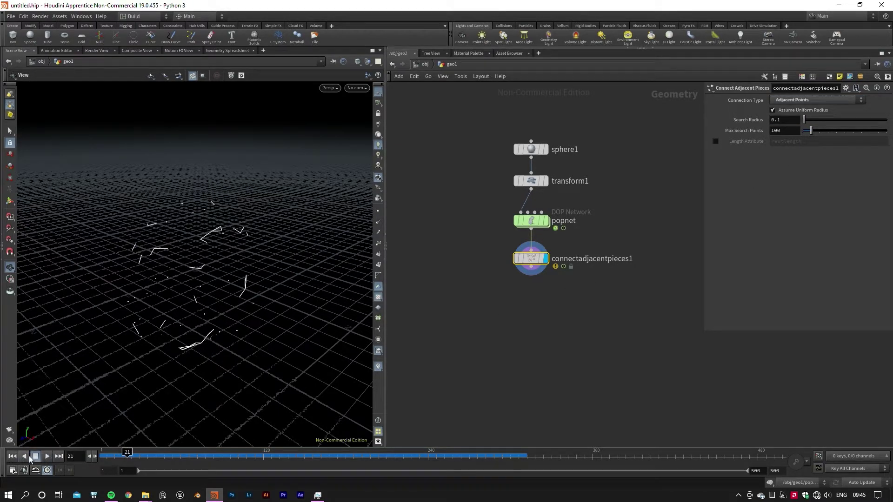
{"action": "left_click_drag", "start_coordinate": [126, 453], "coordinate": [105, 454]}
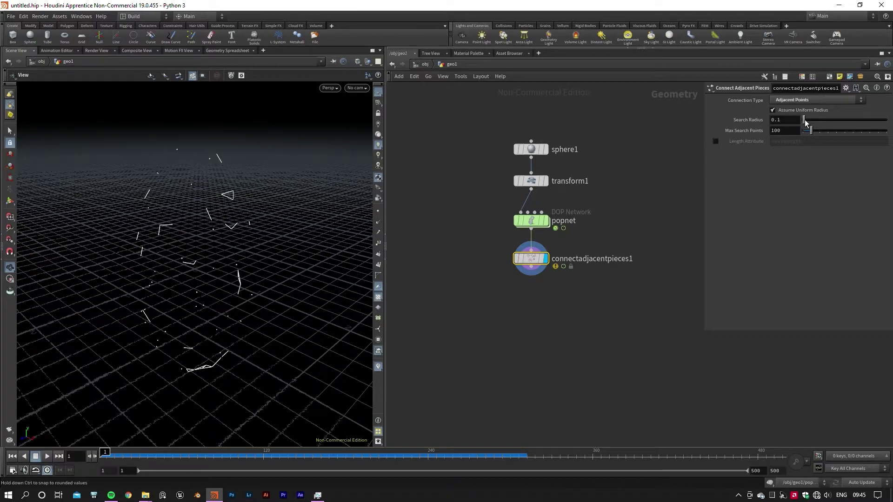
Increase the Connect Adjacent Pieces search radius to 0.5 and inspect the connected mesh from another angle
{"action": "left_click_drag", "start_coordinate": [805, 122], "coordinate": [807, 121]}
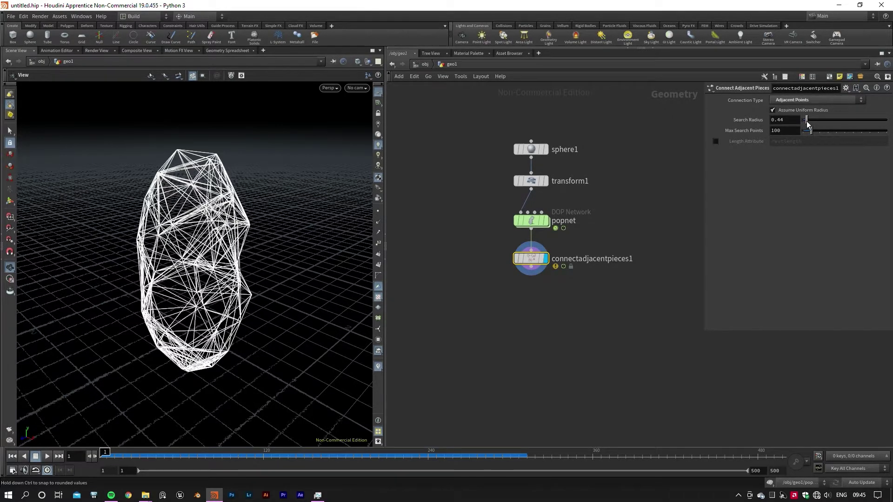
{"action": "left_click", "coordinate": [793, 122]}
{"action": "type", "text": "0."}
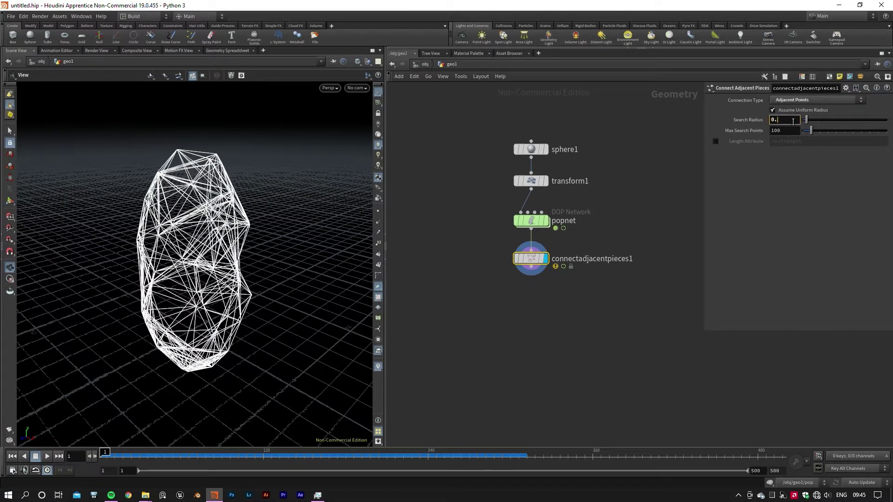
{"action": "type", "text": "5"}
{"action": "key", "text": "Return"}
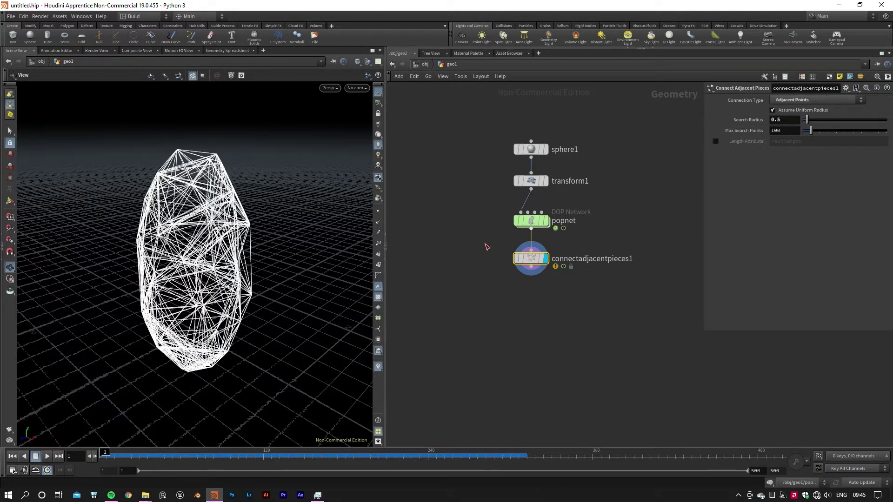
{"action": "left_click_drag", "start_coordinate": [335, 326], "coordinate": [223, 280]}
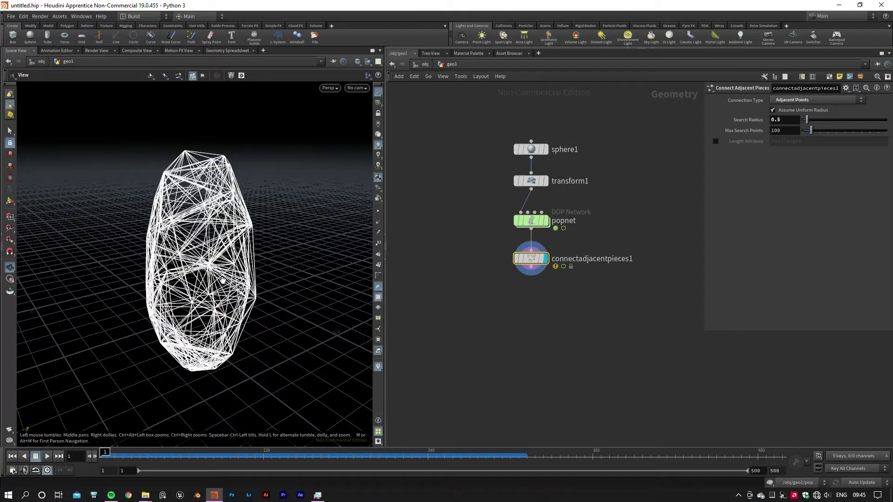
Fine-tune the search radius by trying 0.47, orbiting the mesh, and settling on 0.48
{"action": "left_click", "coordinate": [787, 119]}
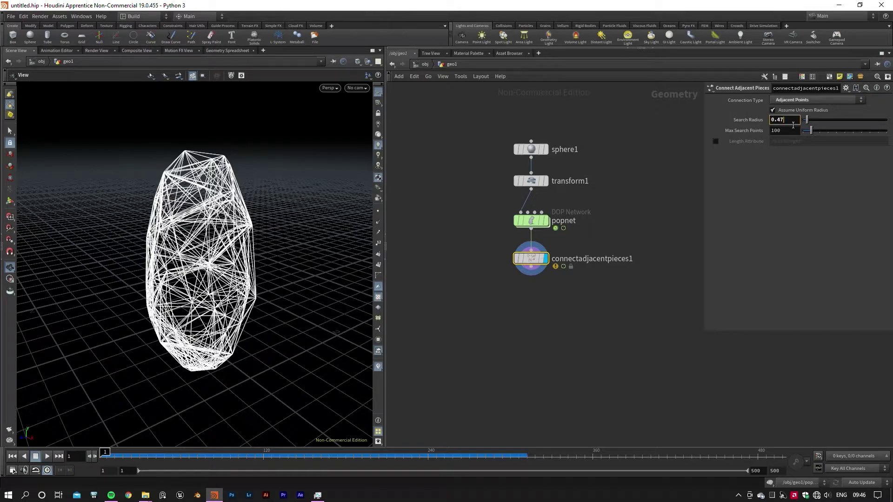
{"action": "key", "text": "Return"}
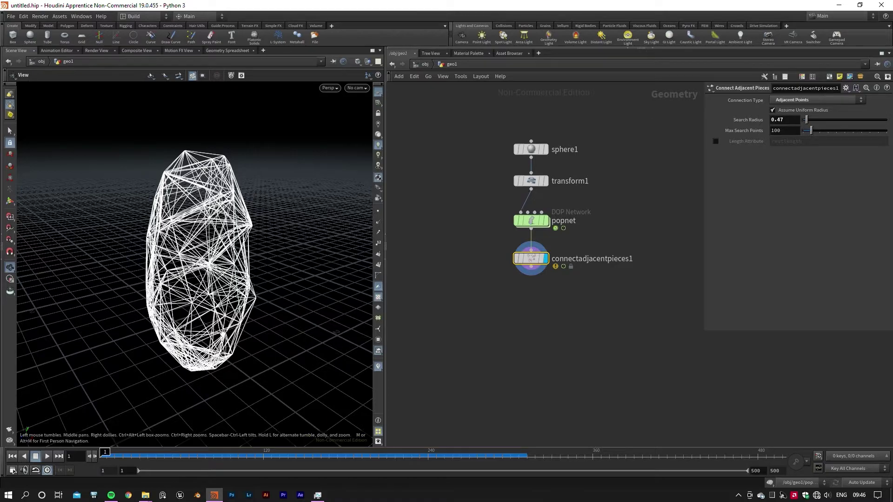
{"action": "left_click_drag", "start_coordinate": [197, 342], "coordinate": [260, 326]}
{"action": "left_click", "coordinate": [789, 119]}
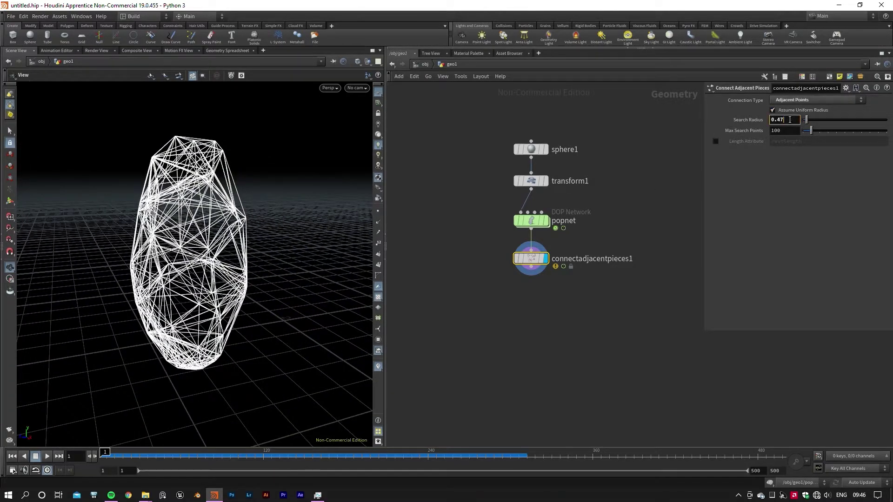
{"action": "key", "text": "Return"}
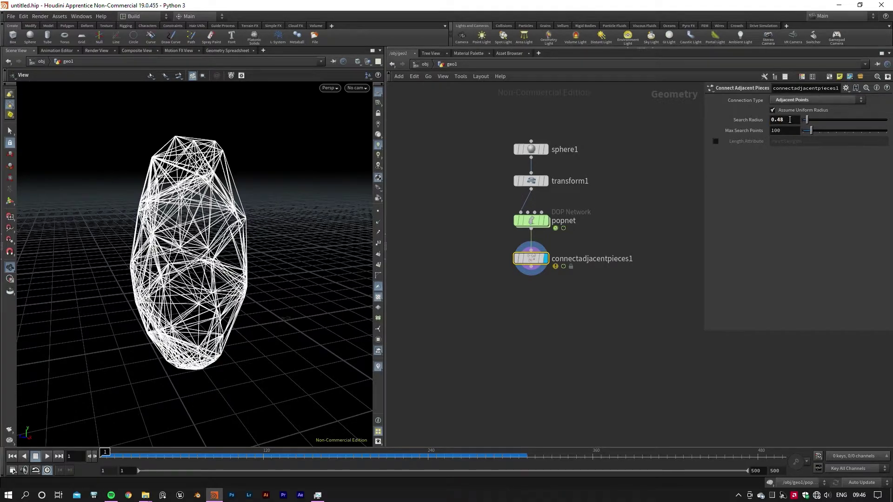
Wire a Wireframe node to the Connect Adjacent Pieces output, align it directly below, and display its result
{"action": "left_click", "coordinate": [531, 268]}
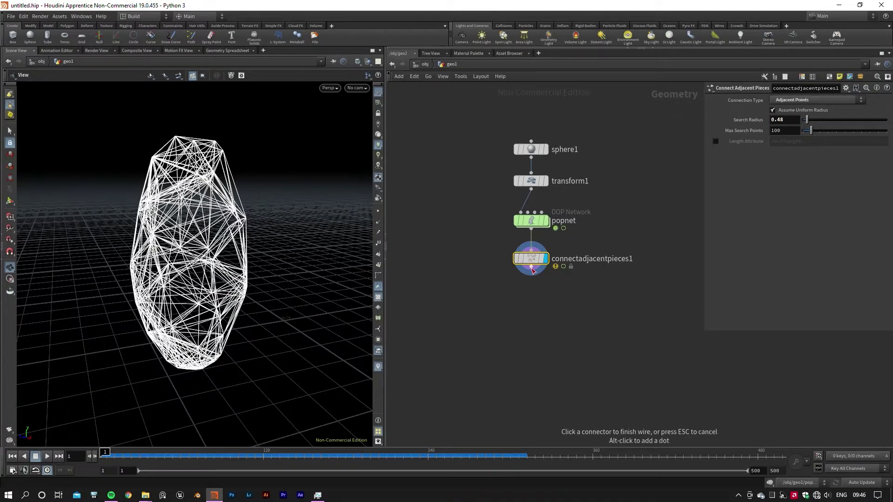
{"action": "key", "text": "Tab"}
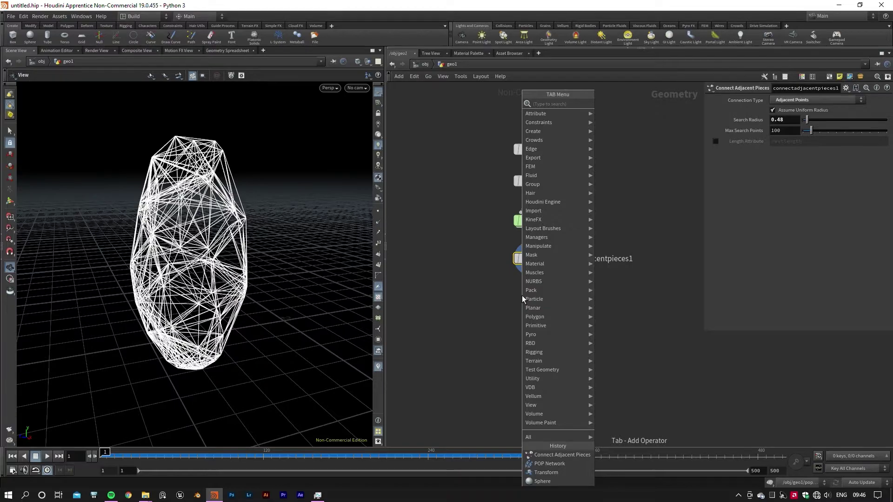
{"action": "type", "text": "wir"}
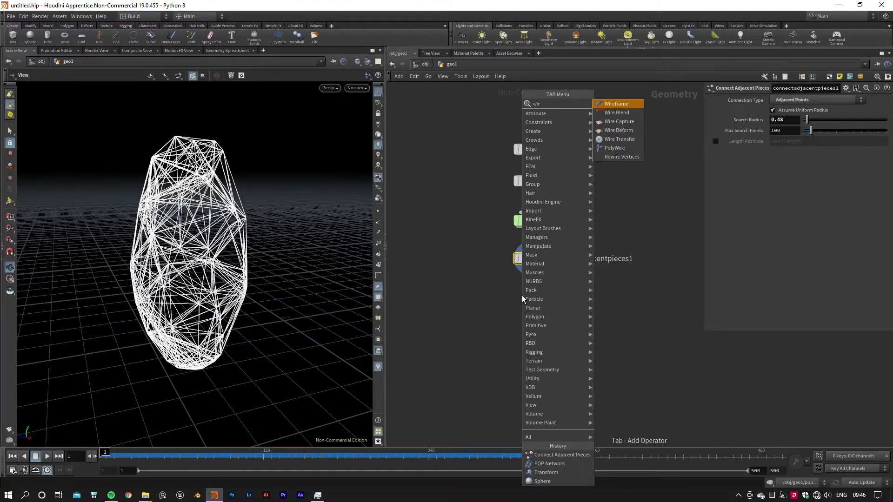
{"action": "key", "text": "Return"}
{"action": "left_click", "coordinate": [522, 295]}
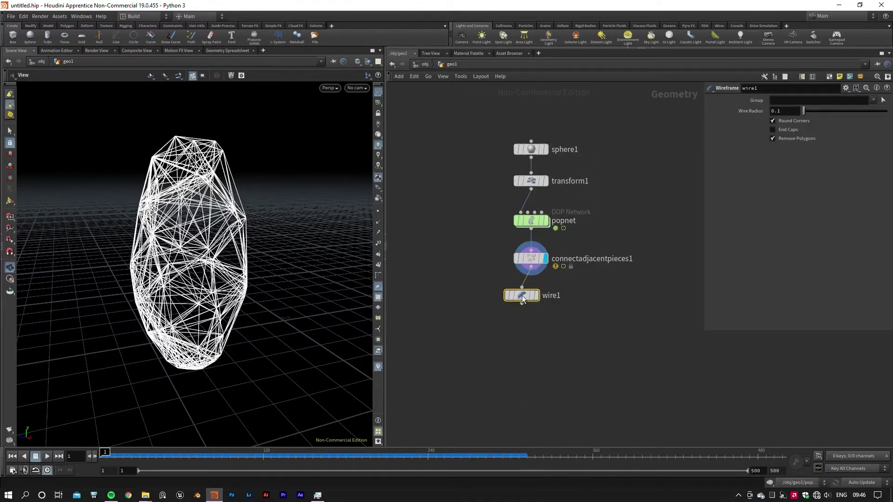
{"action": "left_click_drag", "start_coordinate": [524, 302], "coordinate": [533, 303]}
{"action": "left_click", "coordinate": [548, 301]}
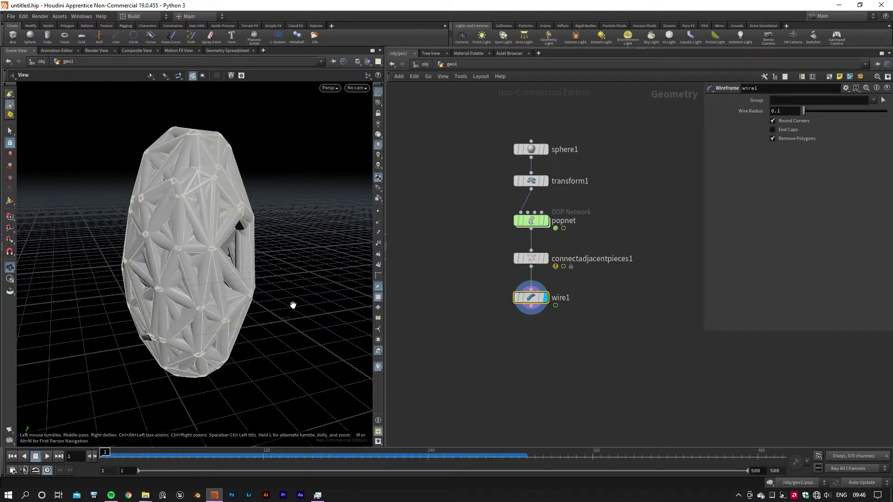
Set the Wireframe node's wire radius to 0.01 and play the simulation to check the thinner wires
{"action": "mouse_move", "coordinate": [293, 306]}
{"action": "left_mouse_down"}
{"action": "mouse_move", "coordinate": [269, 309]}
{"action": "mouse_move", "coordinate": [251, 288]}
{"action": "left_mouse_up"}
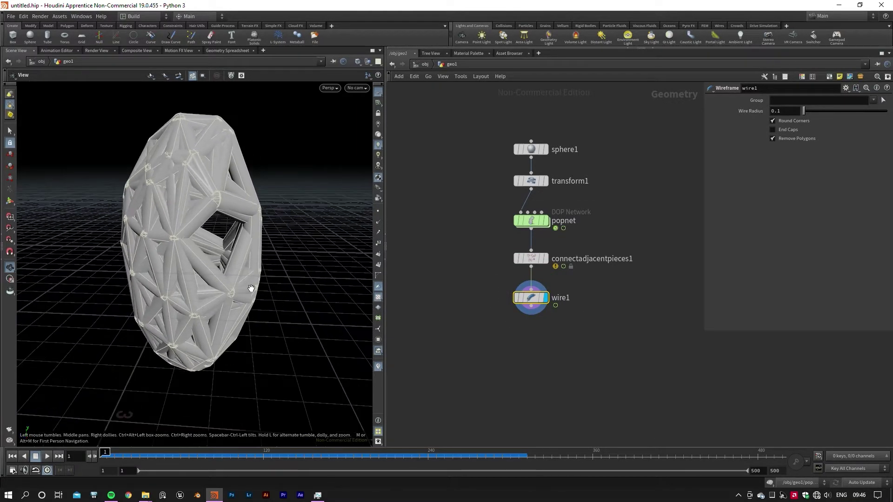
{"action": "left_click", "coordinate": [787, 113]}
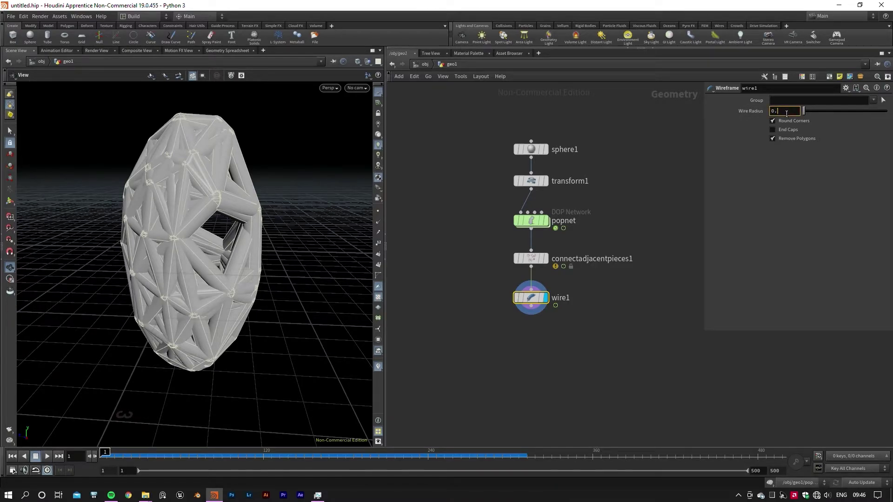
{"action": "key", "text": "Return"}
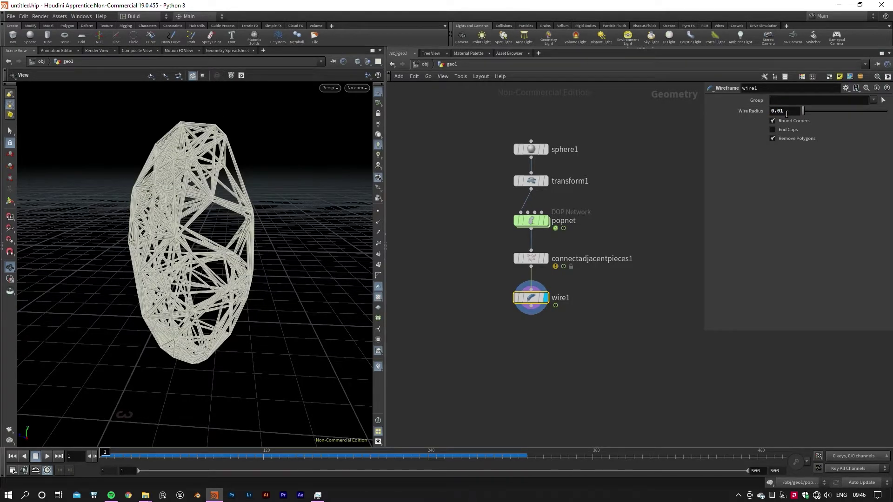
{"action": "left_click_drag", "start_coordinate": [315, 167], "coordinate": [232, 239]}
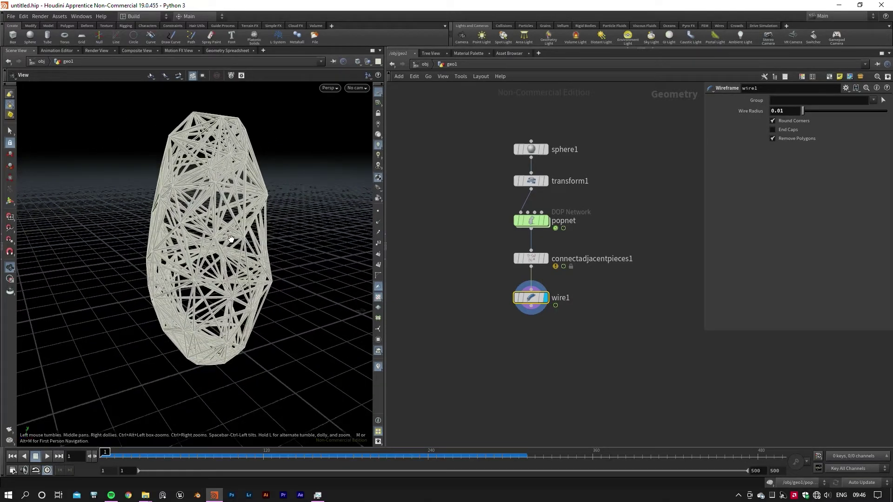
{"action": "left_click", "coordinate": [46, 457]}
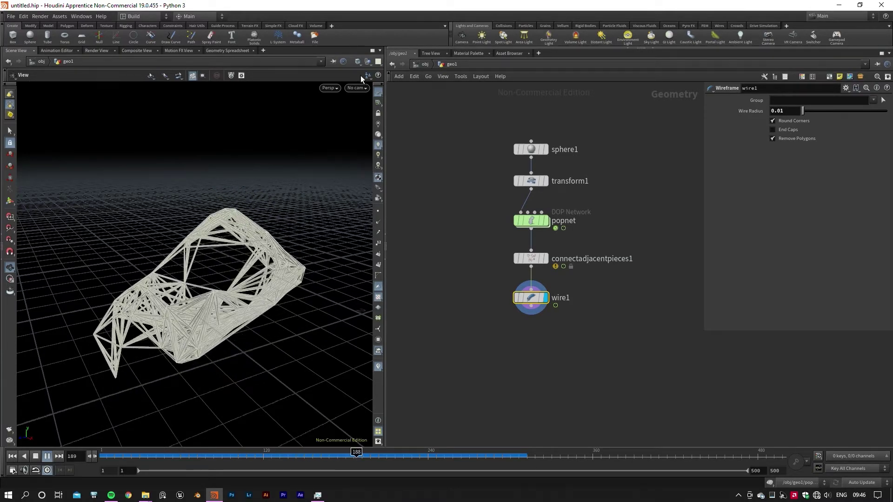
Return the animation to frame 1 and wire a VDB from Polygons node directly below the Wireframe node
{"action": "left_click_drag", "start_coordinate": [367, 112], "coordinate": [97, 387]}
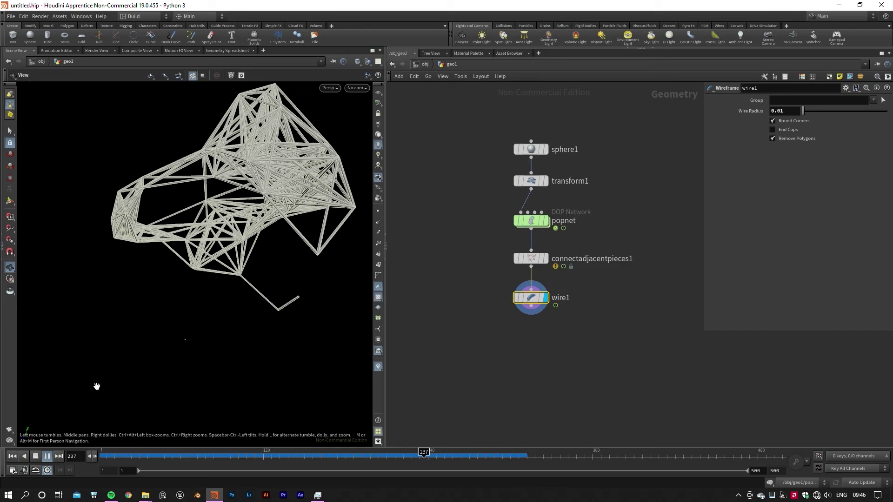
{"action": "left_click", "coordinate": [104, 454]}
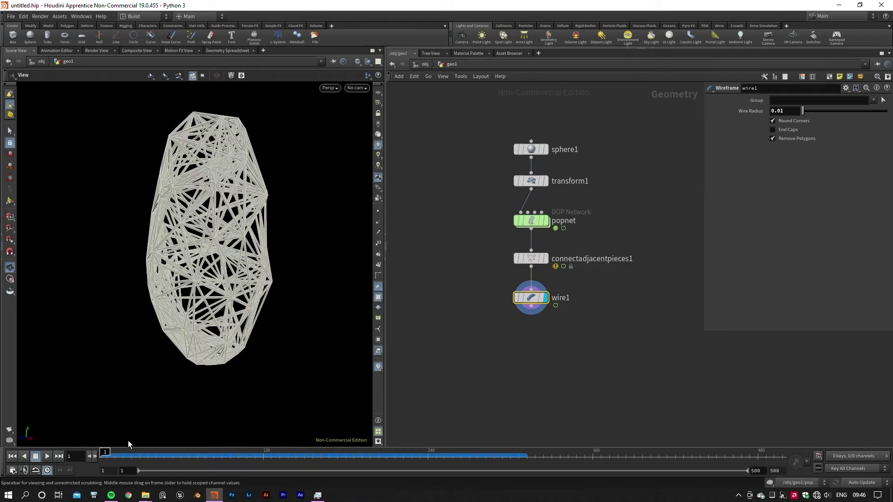
{"action": "middle_click_drag", "start_coordinate": [557, 342], "coordinate": [558, 270]}
{"action": "left_click", "coordinate": [533, 243]}
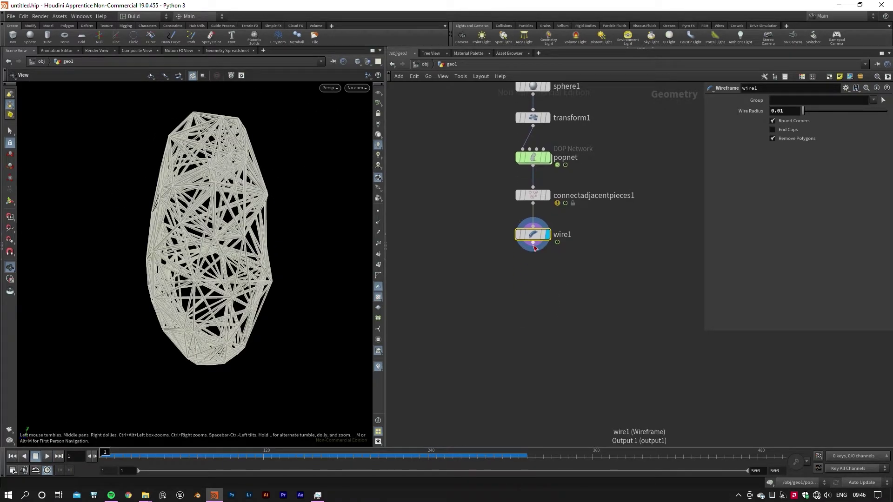
{"action": "key", "text": "Tab"}
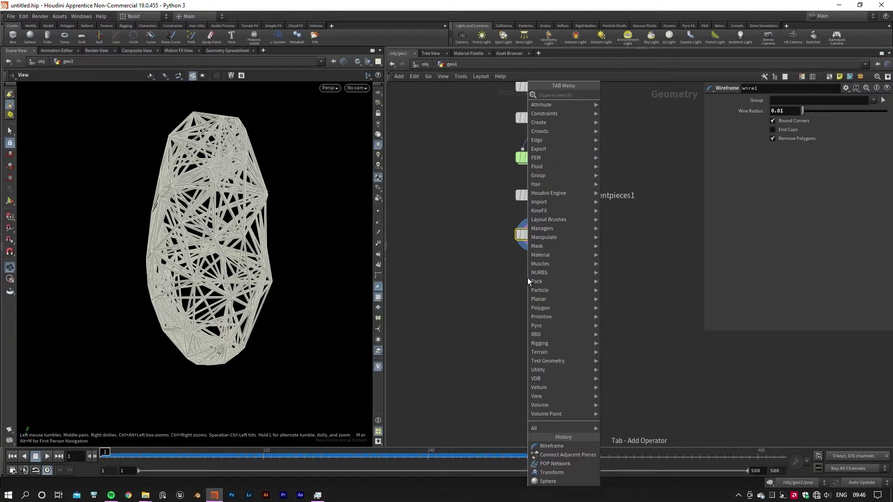
{"action": "type", "text": "v"}
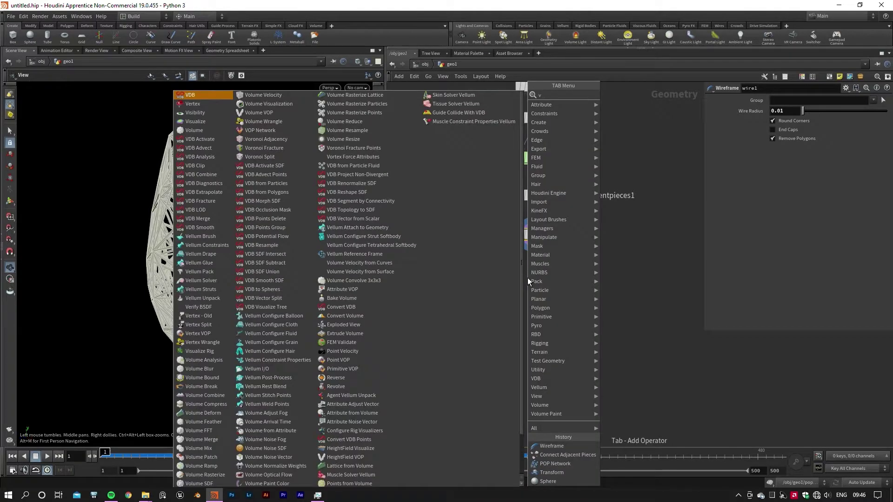
{"action": "type", "text": "dbfro"}
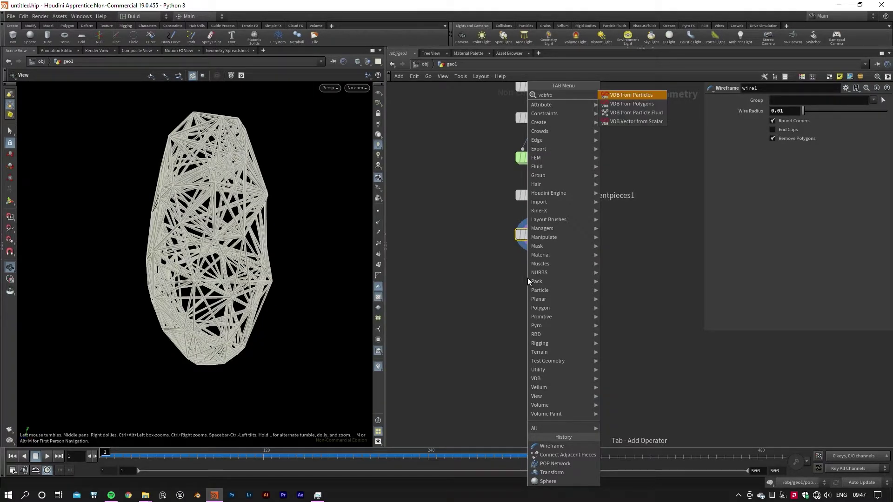
{"action": "key", "text": "Down"}
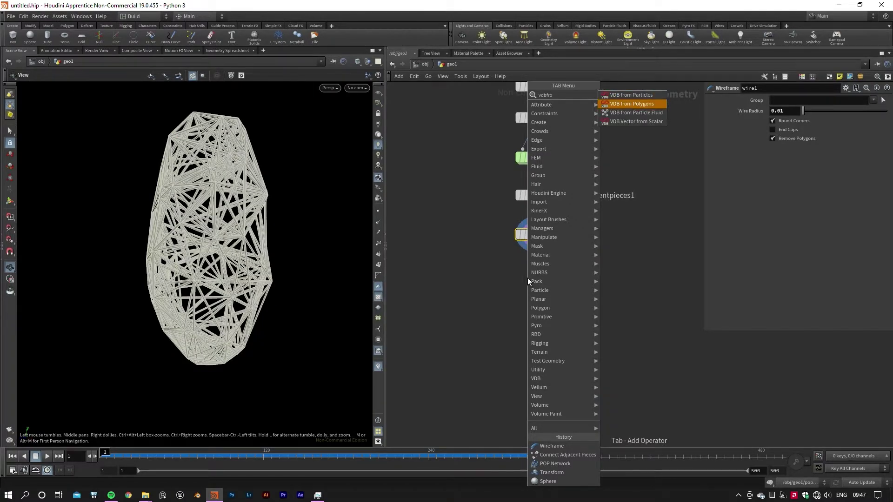
{"action": "key", "text": "Return"}
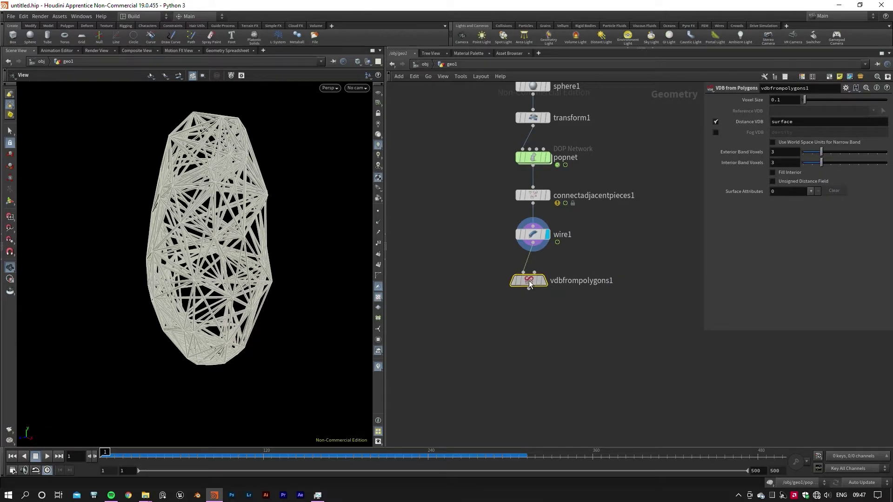
{"action": "left_click", "coordinate": [535, 283]}
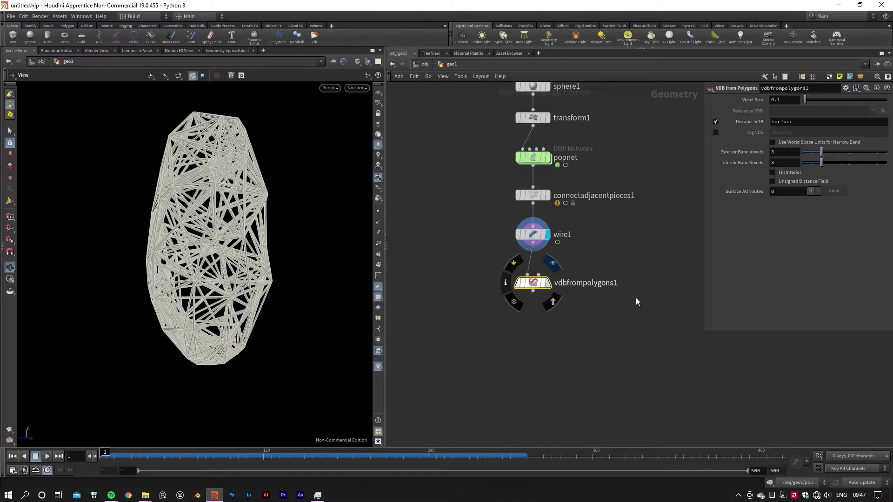
Display the VDB from Polygons result and refine its voxel size, trying 0.01 and settling on 0.015
{"action": "key", "text": "r"}
{"action": "left_click_drag", "start_coordinate": [354, 293], "coordinate": [293, 287]}
{"action": "left_click", "coordinate": [793, 98]}
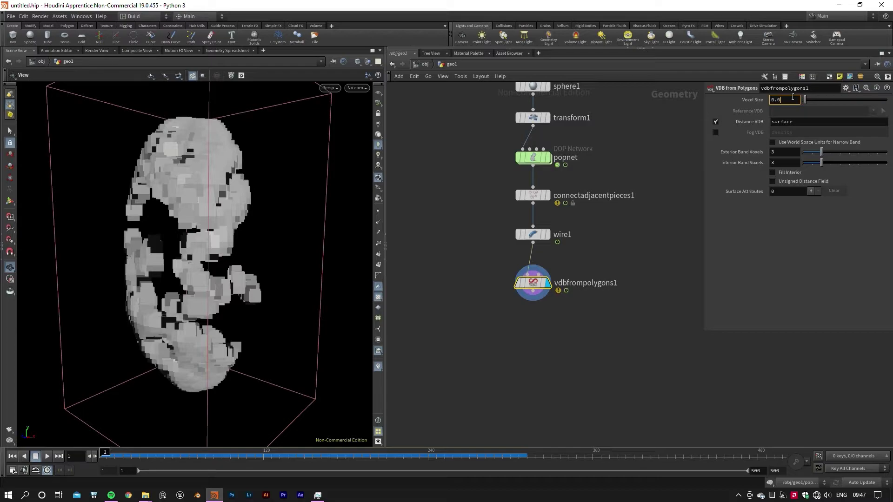
{"action": "key", "text": "Return"}
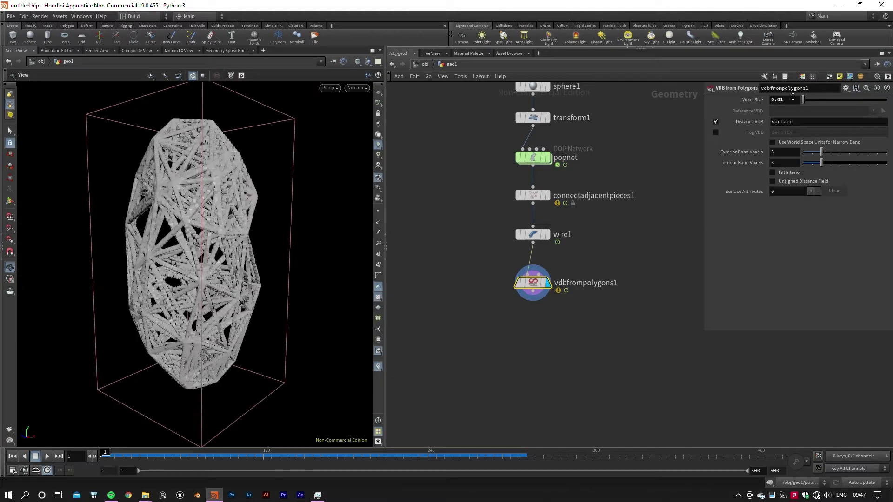
{"action": "left_click", "coordinate": [793, 97]}
{"action": "type", "text": "5"}
{"action": "key", "text": "Return"}
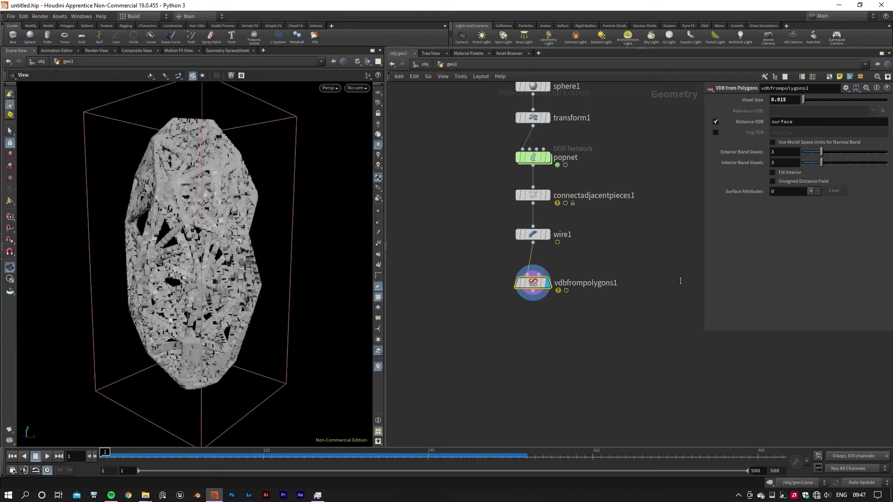
Wire a VDB Smooth node to the VDB from Polygons output, align it directly below, and display its result
{"action": "middle_click_drag", "start_coordinate": [559, 384], "coordinate": [576, 231]}
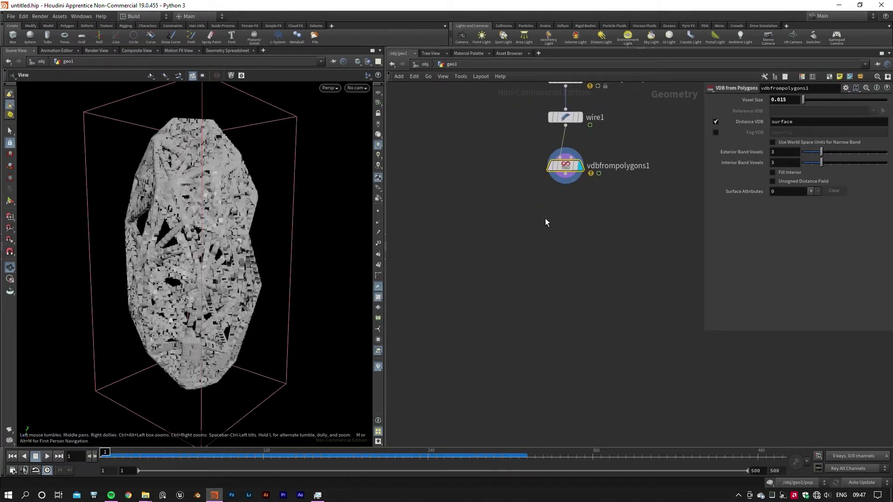
{"action": "left_click", "coordinate": [566, 177]}
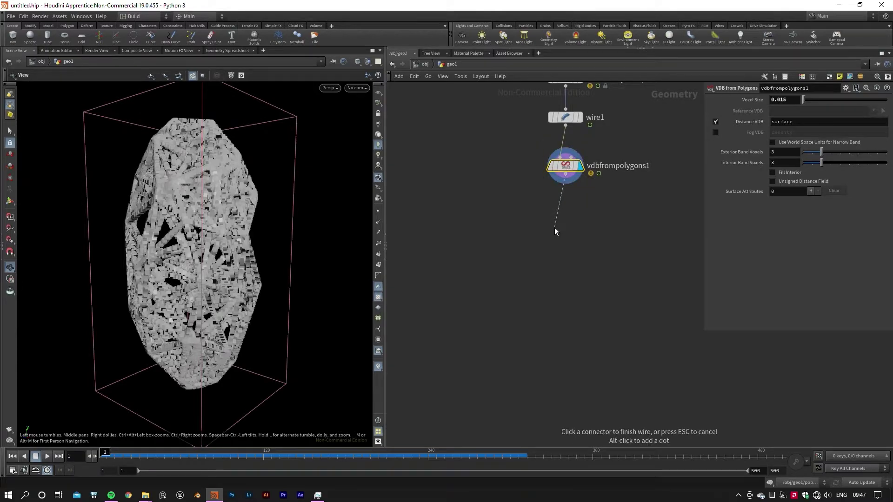
{"action": "left_click", "coordinate": [554, 227]}
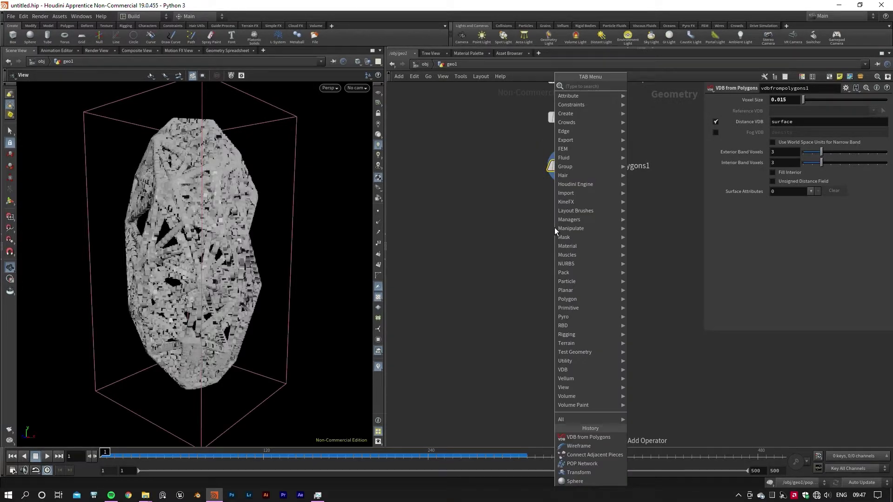
{"action": "type", "text": "v"}
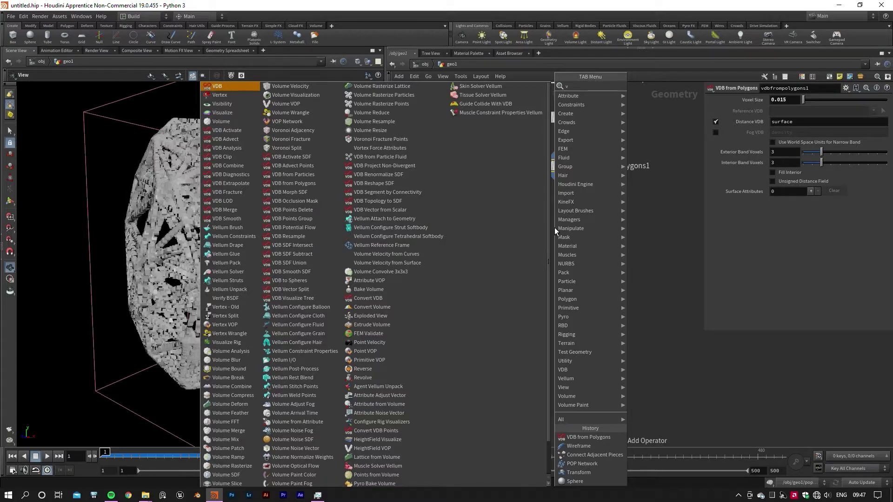
{"action": "type", "text": "dbs"}
{"action": "key", "text": "Return"}
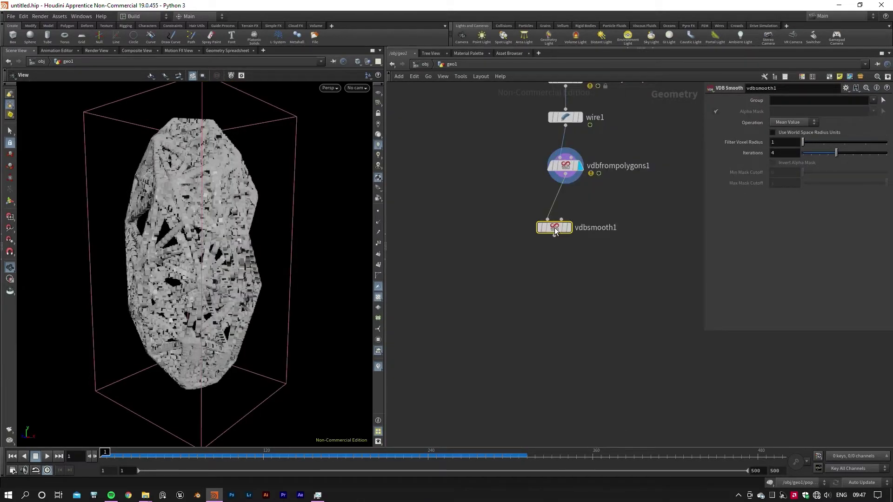
{"action": "left_click_drag", "start_coordinate": [554, 227], "coordinate": [566, 210]}
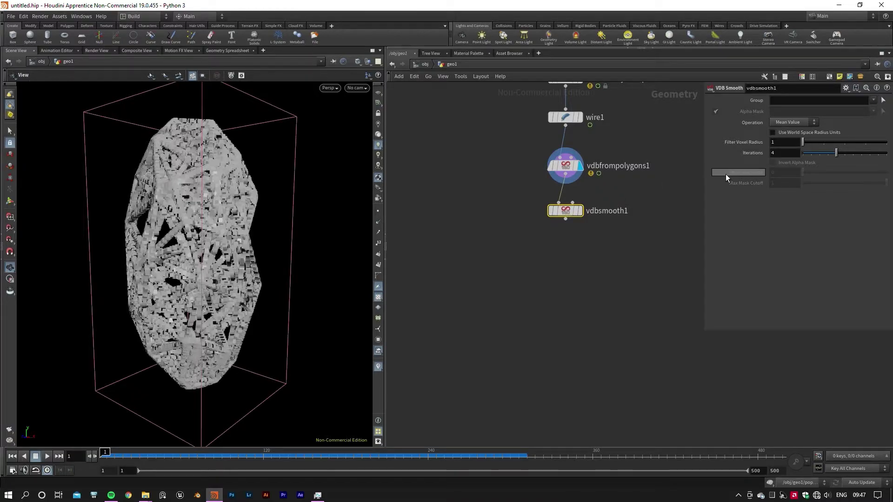
{"action": "left_click", "coordinate": [581, 214]}
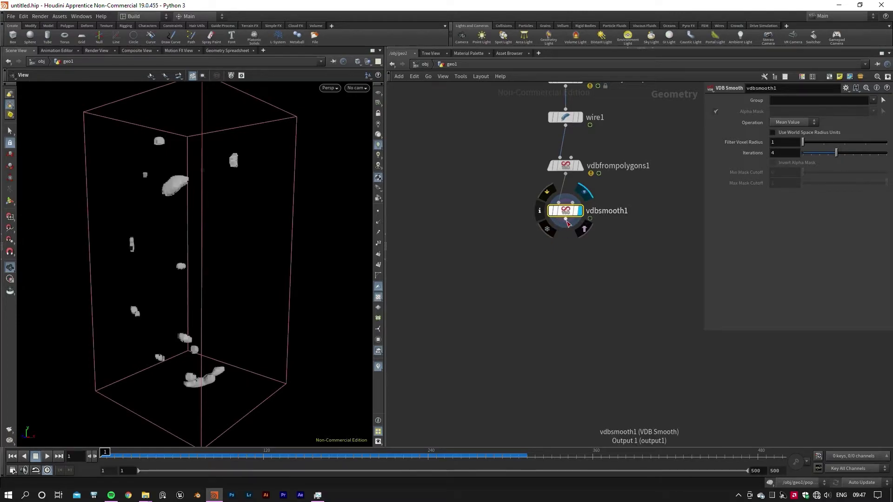
Wire a Convert VDB node to the VDB Smooth output, align it directly below, and display its result
{"action": "left_click", "coordinate": [565, 220]}
{"action": "left_click", "coordinate": [562, 247]}
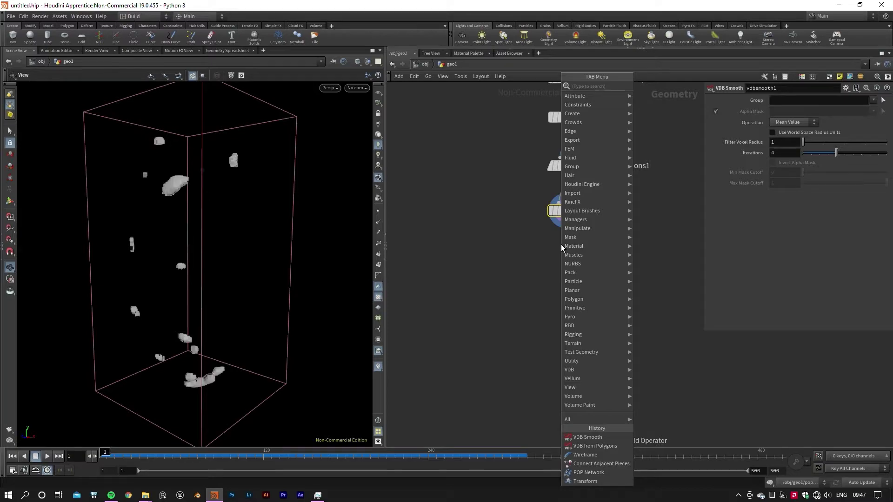
{"action": "type", "text": "conv"}
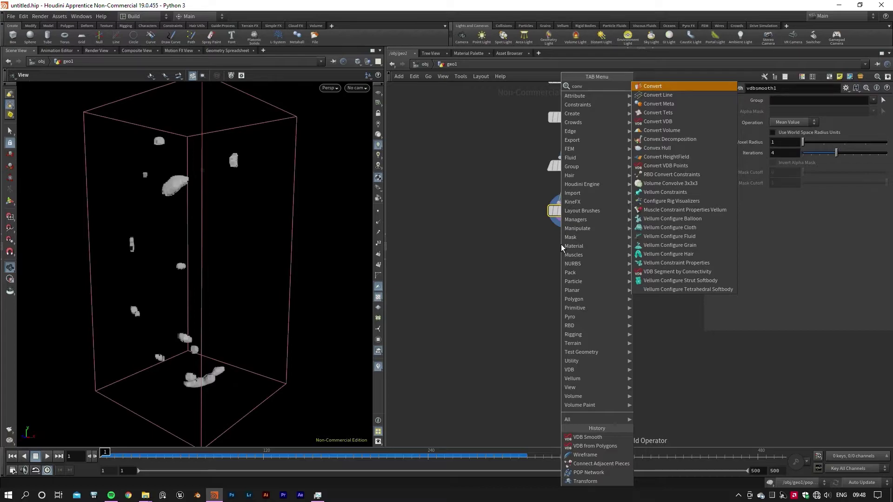
{"action": "key", "text": "Down"}
{"action": "key", "text": "Down"}
{"action": "key", "text": "Down"}
{"action": "key", "text": "Down"}
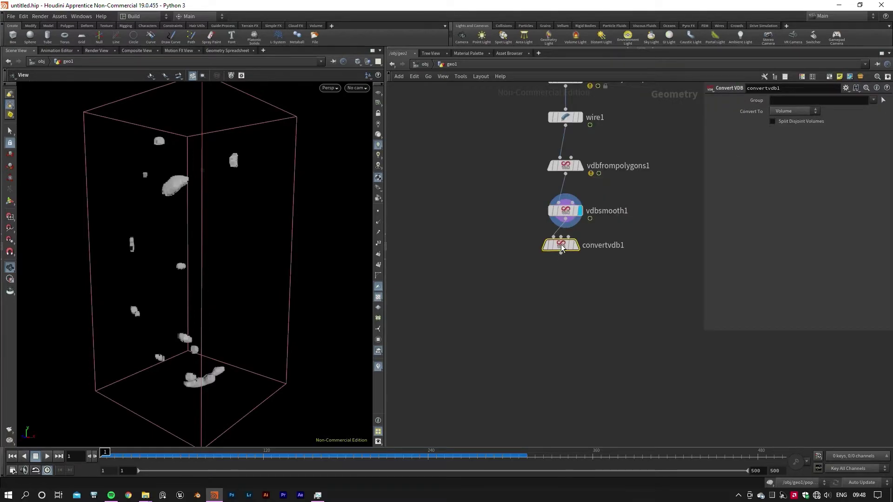
{"action": "left_click_drag", "start_coordinate": [562, 247], "coordinate": [566, 266]}
{"action": "left_click", "coordinate": [578, 265]}
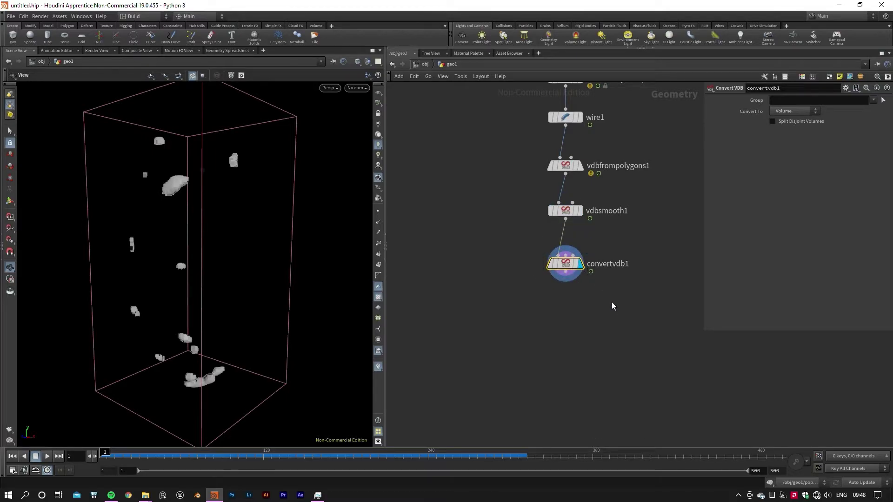
Set the Convert VDB node to convert to Polygons and check the resulting geometry from another angle
{"action": "left_click", "coordinate": [796, 111]}
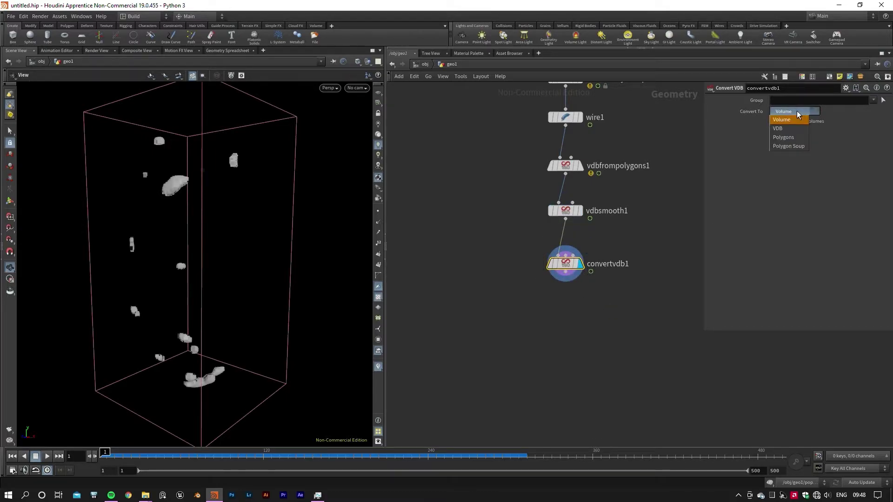
{"action": "left_click", "coordinate": [786, 139]}
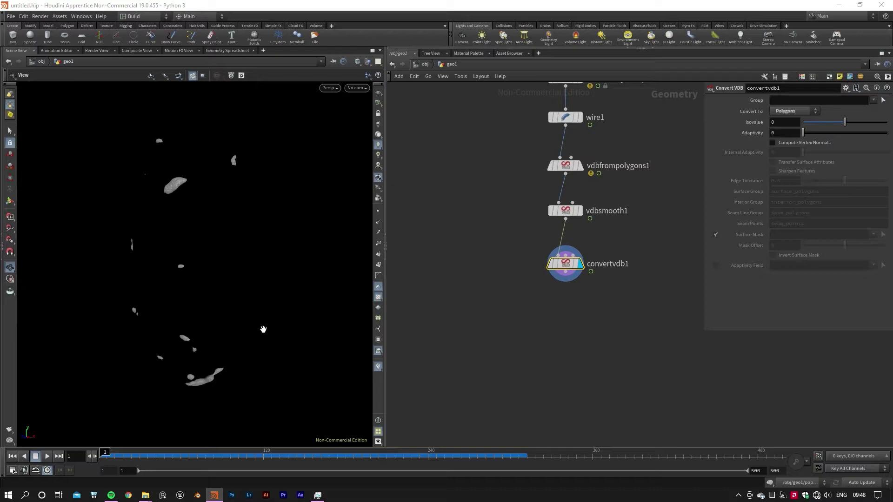
{"action": "left_click_drag", "start_coordinate": [229, 318], "coordinate": [211, 321]}
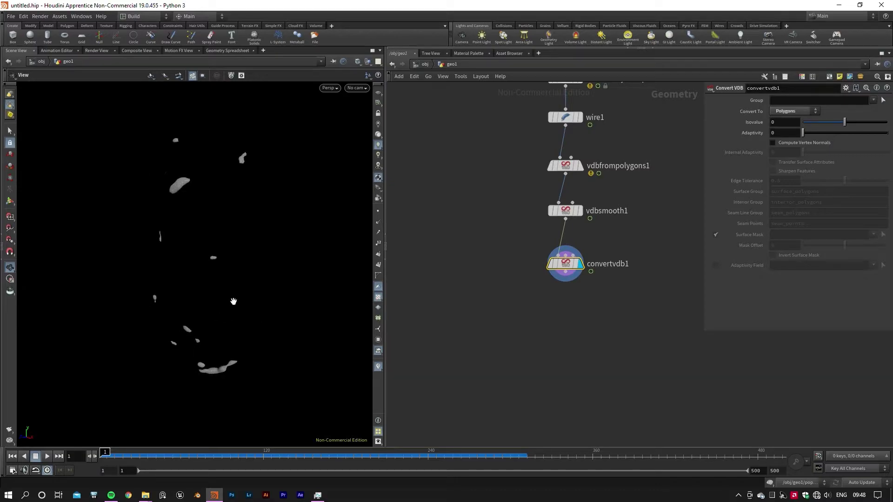
Reduce the VDB Smooth iterations to 0 and inspect the converted mesh up close with the VDB from Polygons settings open
{"action": "left_click", "coordinate": [565, 211]}
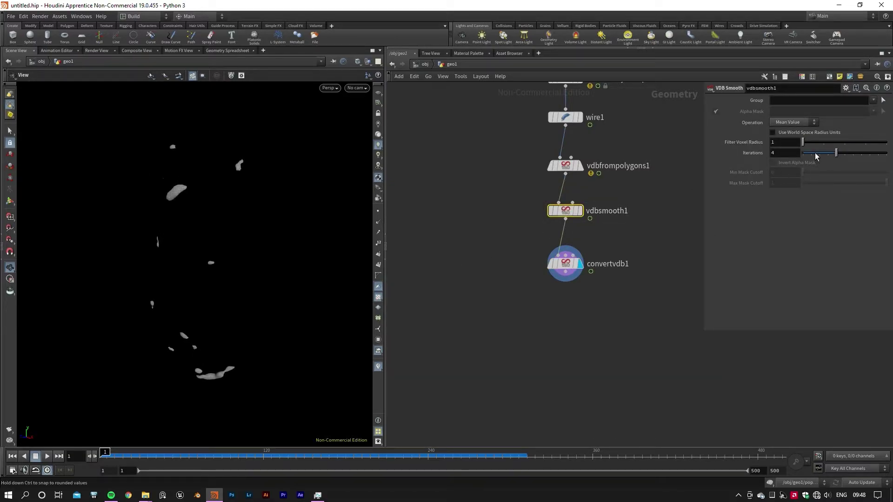
{"action": "left_click_drag", "start_coordinate": [837, 154], "coordinate": [801, 156]}
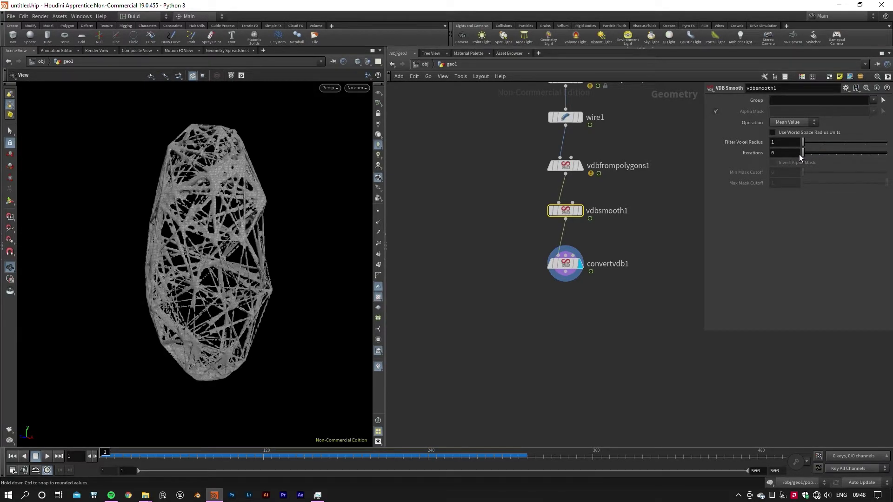
{"action": "scroll", "coordinate": [556, 235], "scroll_direction": "up", "scroll_amount": 5}
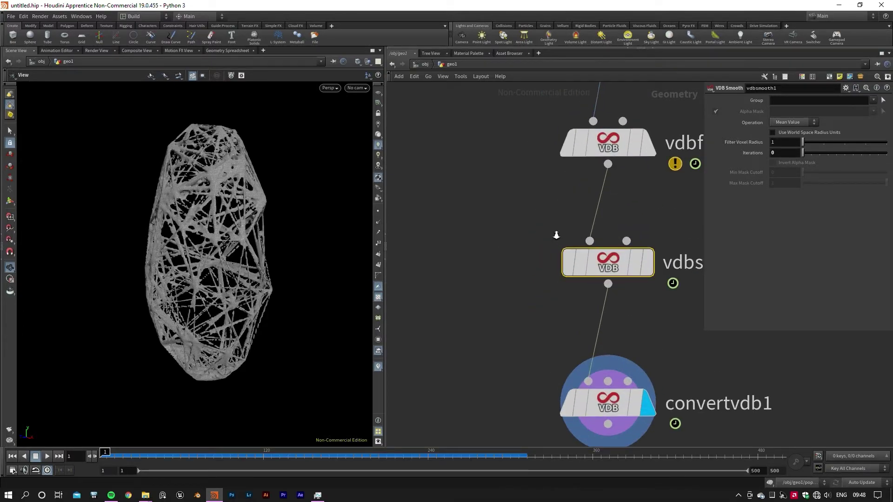
{"action": "scroll", "coordinate": [556, 235], "scroll_direction": "down", "scroll_amount": 3}
{"action": "middle_click_drag", "start_coordinate": [584, 235], "coordinate": [545, 234]}
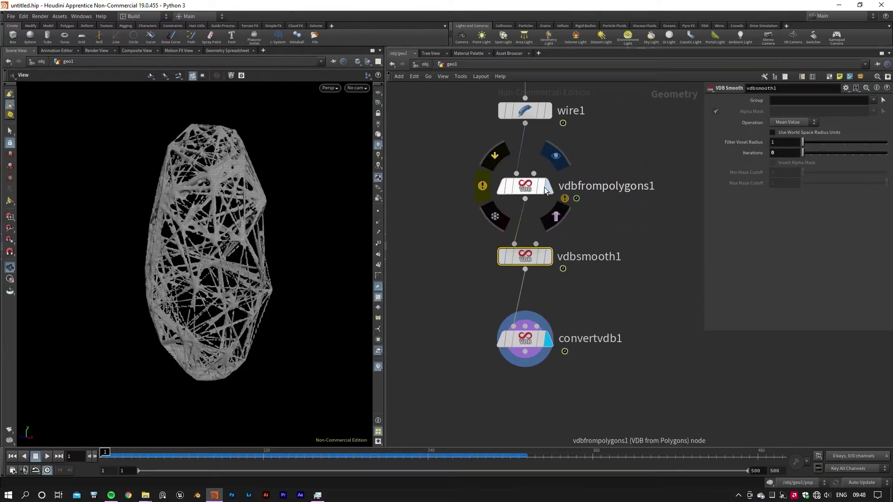
{"action": "left_click", "coordinate": [524, 187]}
{"action": "left_click_drag", "start_coordinate": [217, 269], "coordinate": [236, 269]}
{"action": "scroll", "coordinate": [181, 257], "scroll_direction": "up", "scroll_amount": 3}
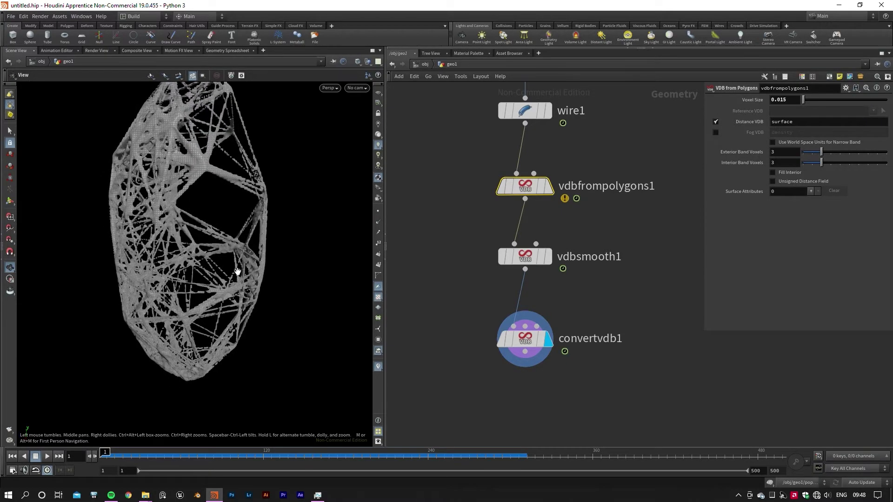
Wire a Smooth node to the Convert VDB output, align it directly below, and display its result
{"action": "middle_click_drag", "start_coordinate": [613, 388], "coordinate": [643, 306]}
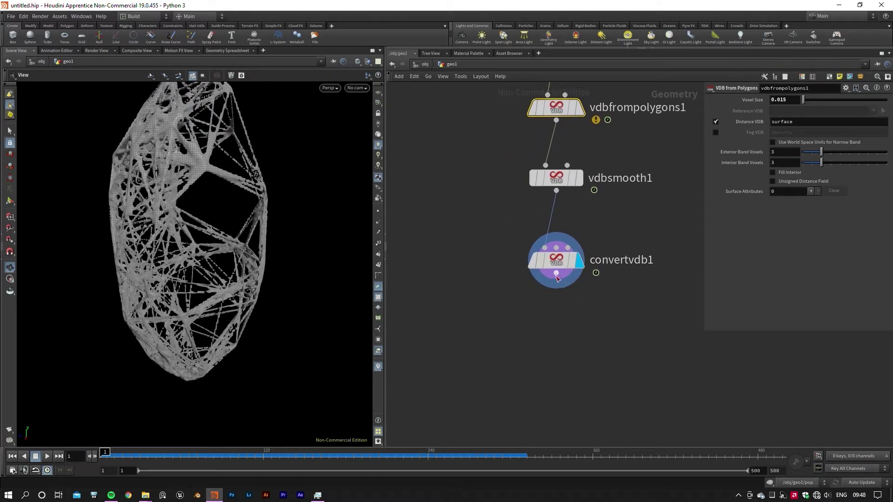
{"action": "left_click", "coordinate": [556, 273]}
{"action": "left_click", "coordinate": [538, 323]}
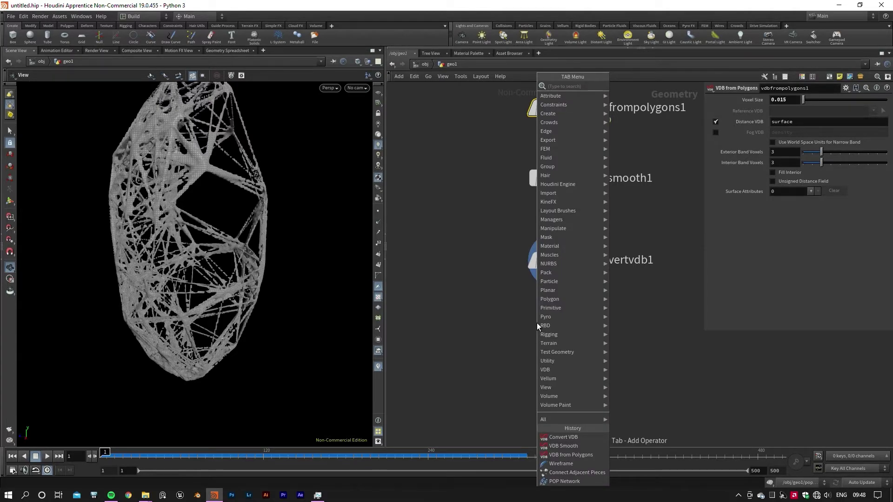
{"action": "type", "text": "smoo"}
{"action": "key", "text": "Return"}
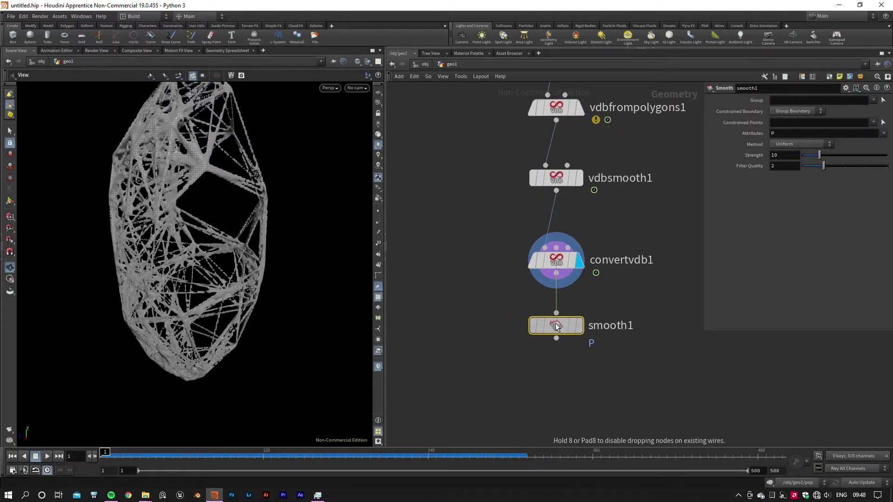
{"action": "left_click", "coordinate": [557, 325]}
{"action": "left_click", "coordinate": [581, 326]}
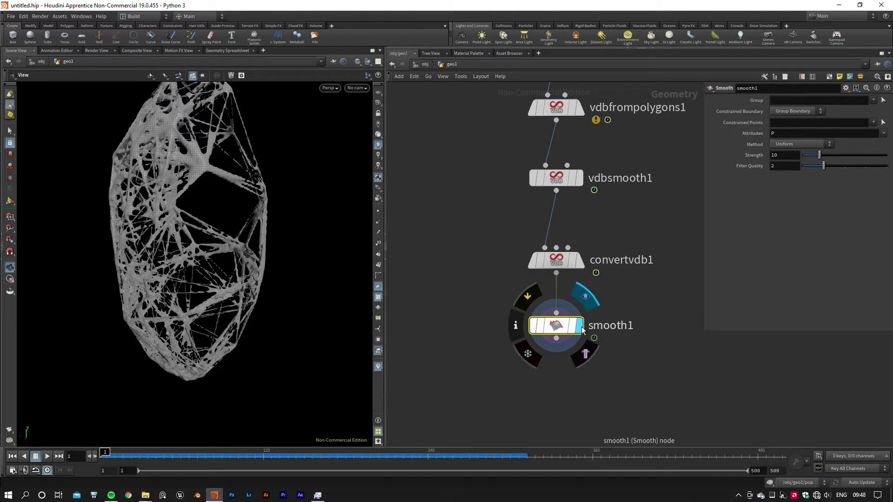
Set the Smooth node's Filter Quality to 1 and its Strength to 30
{"action": "mouse_move", "coordinate": [237, 263]}
{"action": "left_mouse_down"}
{"action": "mouse_move", "coordinate": [199, 251]}
{"action": "mouse_move", "coordinate": [239, 259]}
{"action": "left_mouse_up"}
{"action": "left_click_drag", "start_coordinate": [824, 171], "coordinate": [800, 171]}
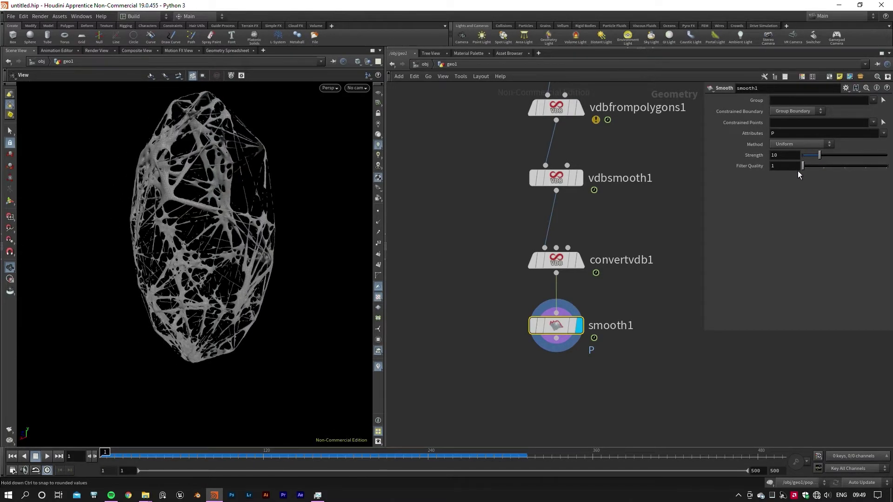
{"action": "scroll", "coordinate": [204, 235], "scroll_direction": "up", "scroll_amount": 2}
{"action": "left_click_drag", "start_coordinate": [204, 235], "coordinate": [251, 223]}
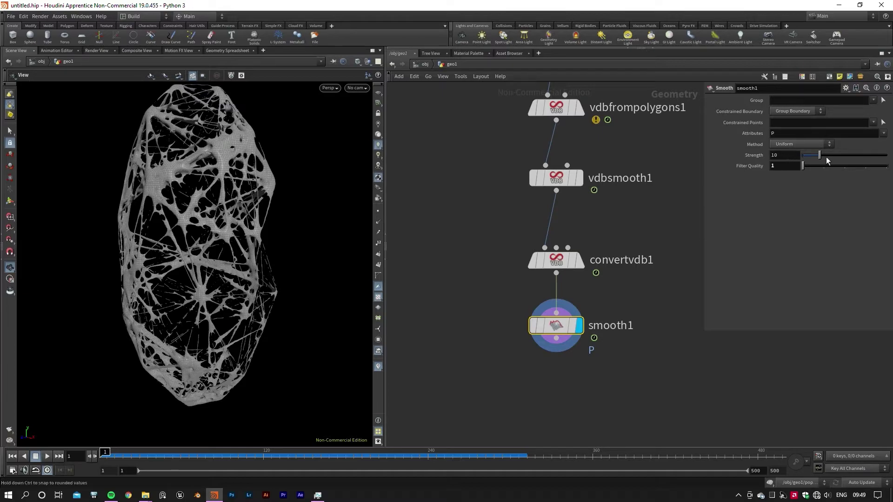
{"action": "left_click_drag", "start_coordinate": [820, 156], "coordinate": [864, 157]}
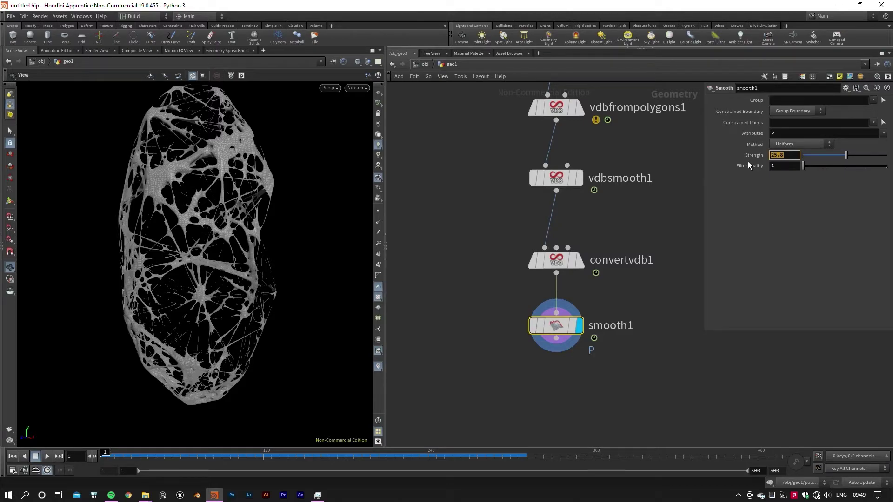
{"action": "type", "text": "30"}
{"action": "key", "text": "Return"}
Adjust the Filter Voxel Radius of the VDB Smooth node
{"action": "scroll", "coordinate": [608, 219], "scroll_direction": "down", "scroll_amount": 3}
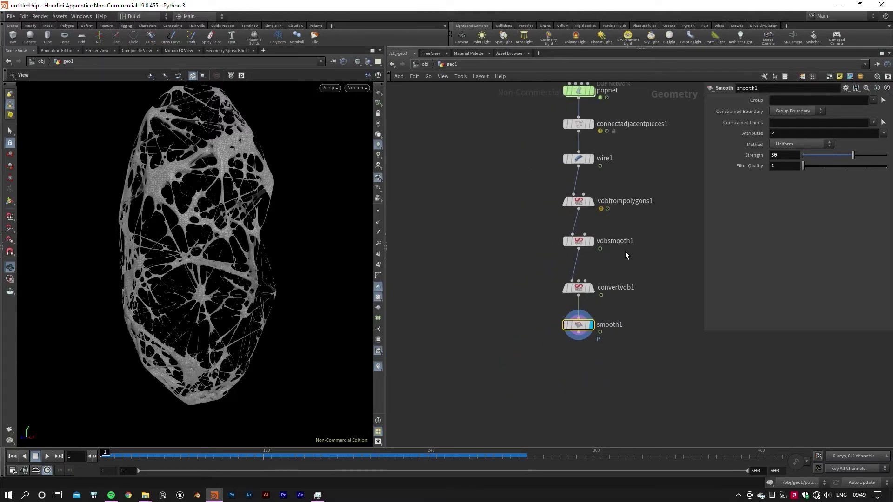
{"action": "scroll", "coordinate": [587, 244], "scroll_direction": "up", "scroll_amount": 3}
{"action": "left_click", "coordinate": [553, 235]}
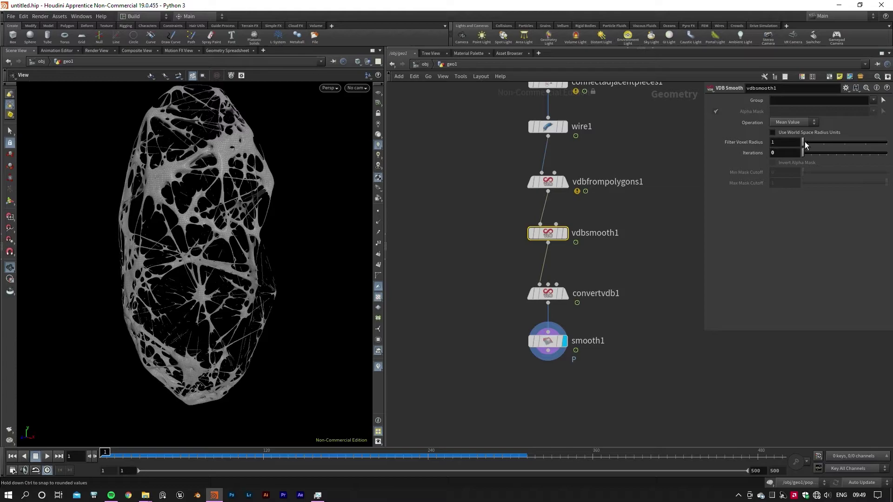
{"action": "left_click_drag", "start_coordinate": [805, 145], "coordinate": [819, 145]}
{"action": "left_click_drag", "start_coordinate": [847, 143], "coordinate": [823, 144]}
Set the VDB from Polygons voxel size to 0.01
{"action": "left_click", "coordinate": [548, 184]}
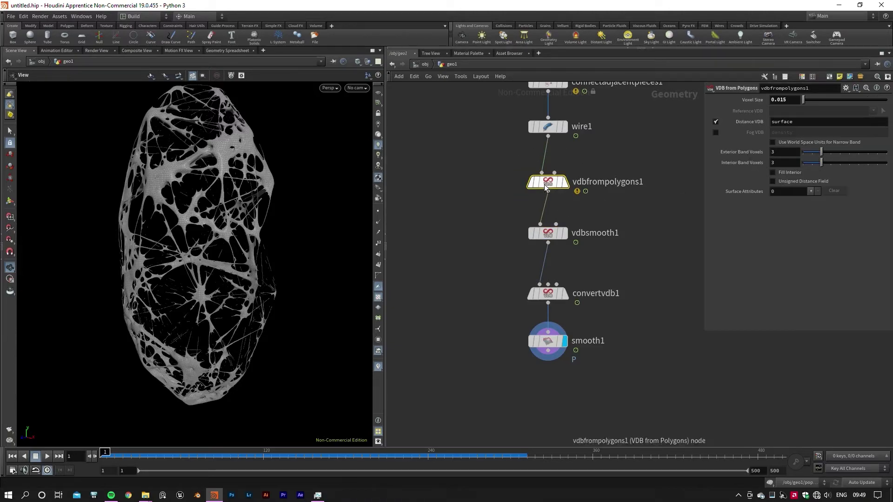
{"action": "left_click", "coordinate": [788, 101]}
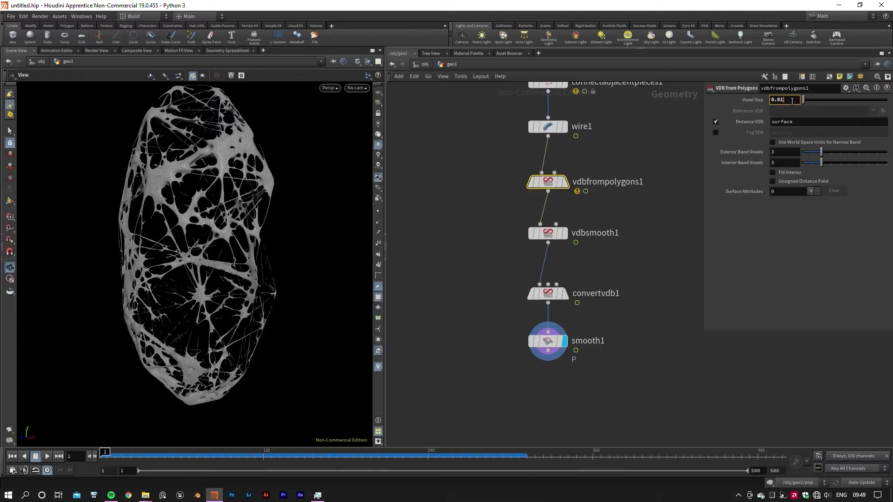
{"action": "key", "text": "Return"}
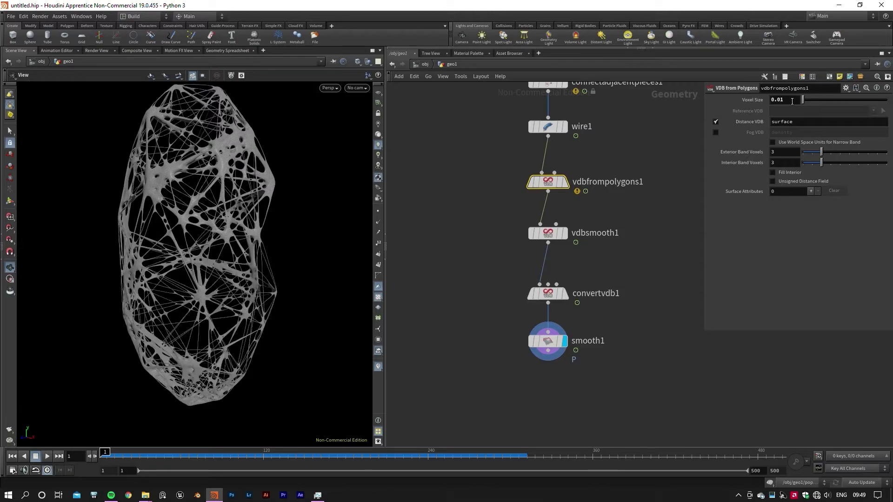
Inspect the refined mesh from several angles at different frames, including frames 49 and 80, and return to frame 1
{"action": "left_click_drag", "start_coordinate": [309, 239], "coordinate": [257, 247]}
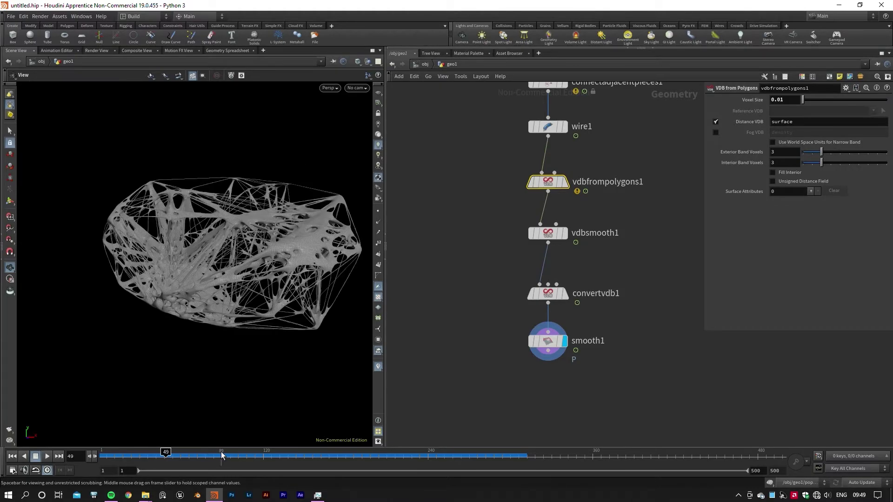
{"action": "left_click_drag", "start_coordinate": [219, 309], "coordinate": [214, 431]}
{"action": "left_click", "coordinate": [208, 453]}
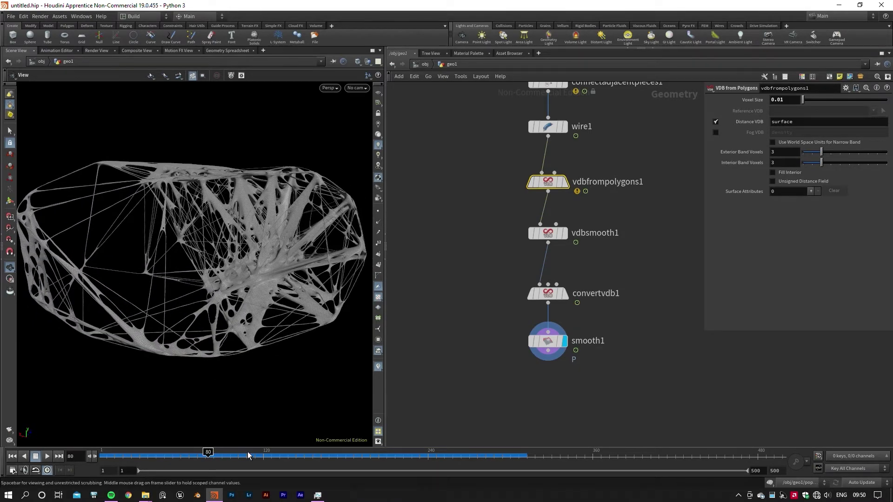
{"action": "left_click_drag", "start_coordinate": [221, 330], "coordinate": [207, 344]}
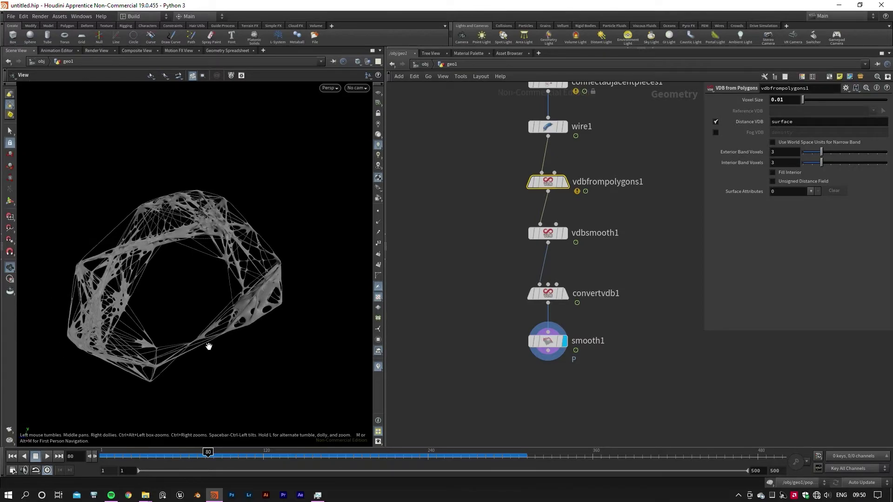
{"action": "left_click", "coordinate": [46, 457]}
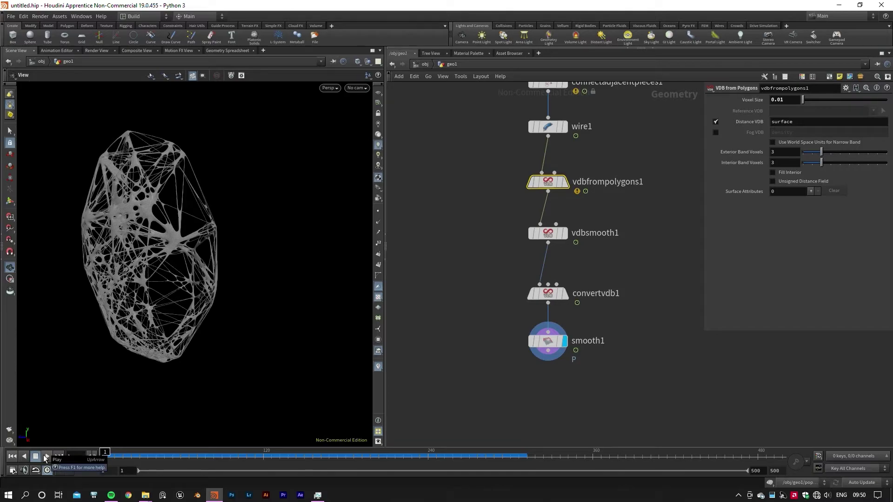
Add a File Cache node directly below the Smooth node and wire it to the Smooth output
{"action": "middle_click_drag", "start_coordinate": [559, 403], "coordinate": [504, 364]}
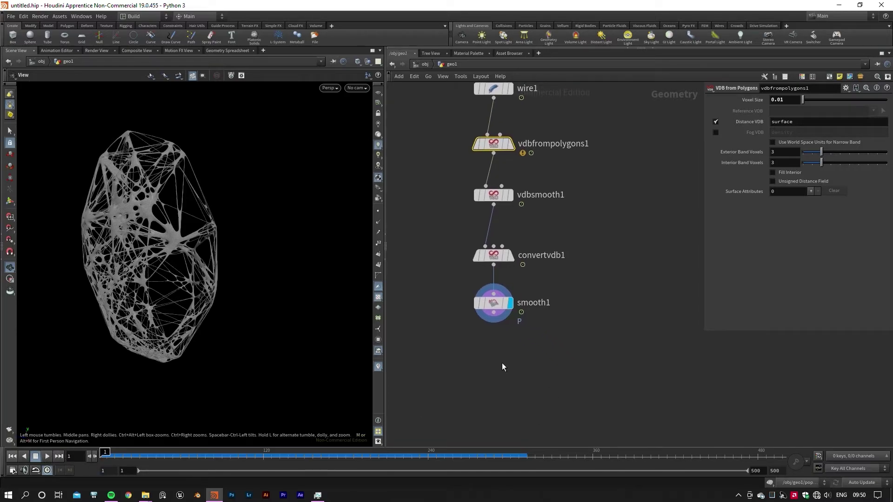
{"action": "key", "text": "Tab"}
{"action": "type", "text": "file"}
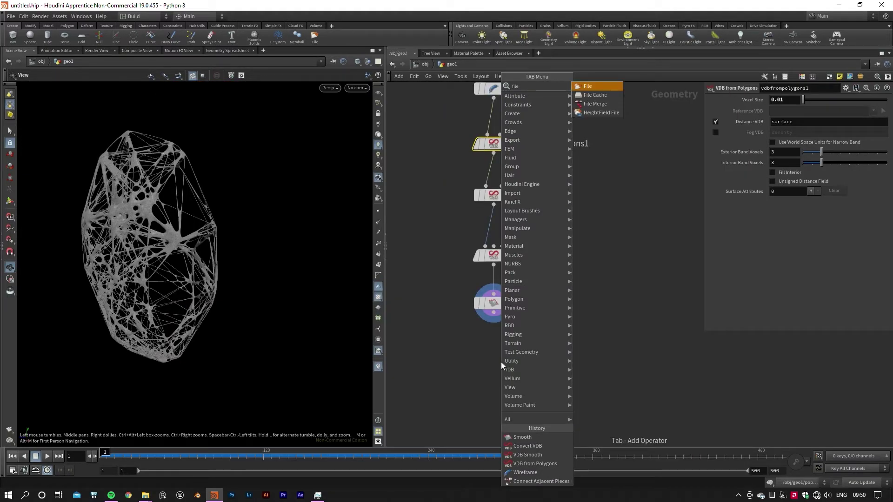
{"action": "key", "text": "Return"}
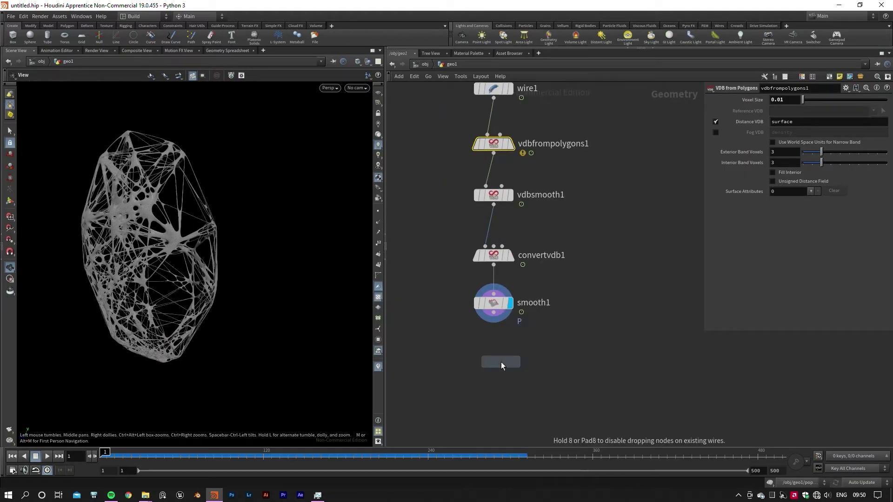
{"action": "left_click", "coordinate": [497, 351]}
{"action": "left_click", "coordinate": [494, 317]}
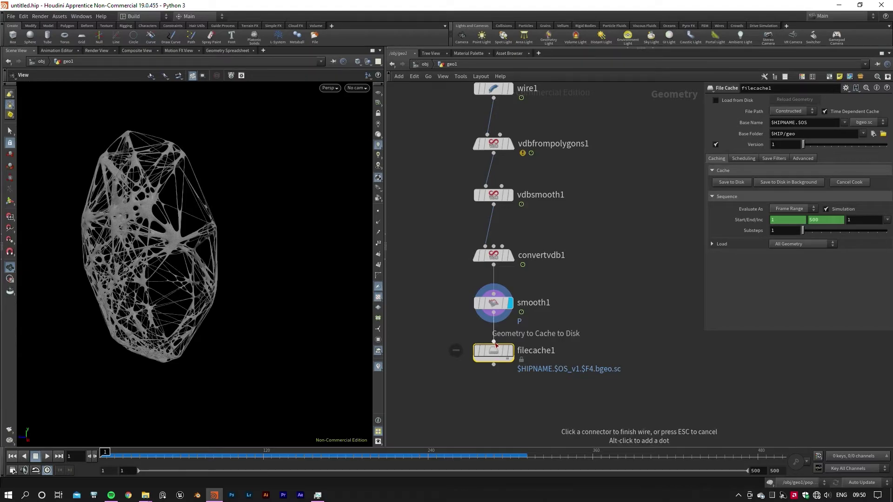
{"action": "left_click", "coordinate": [493, 349]}
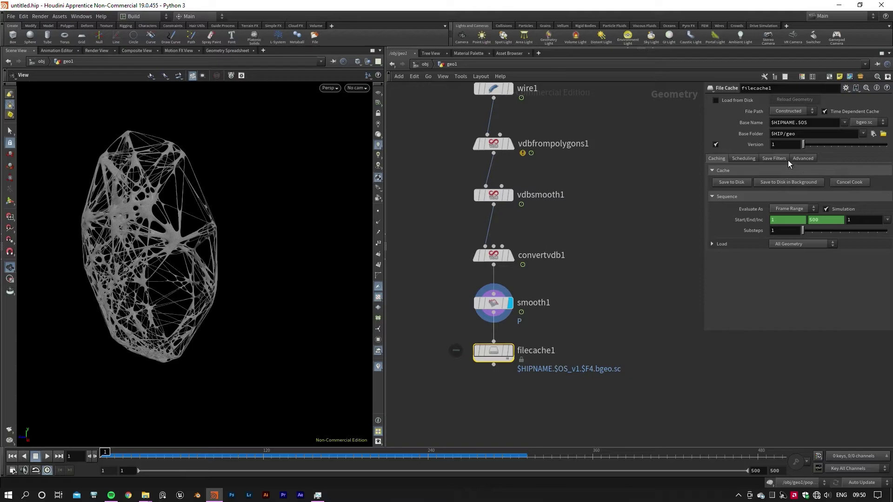
Try to save the File Cache sequence to disk in the foreground and interrupt the render
{"action": "left_click", "coordinate": [742, 183]}
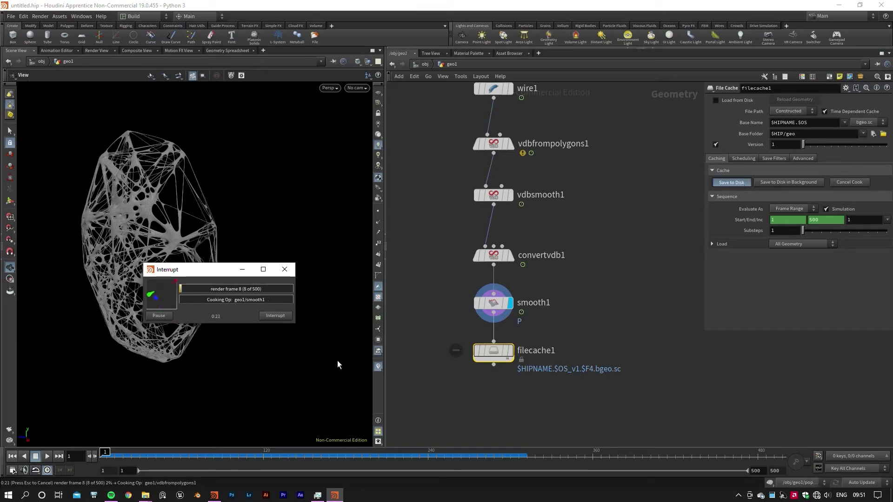
{"action": "left_click", "coordinate": [275, 316]}
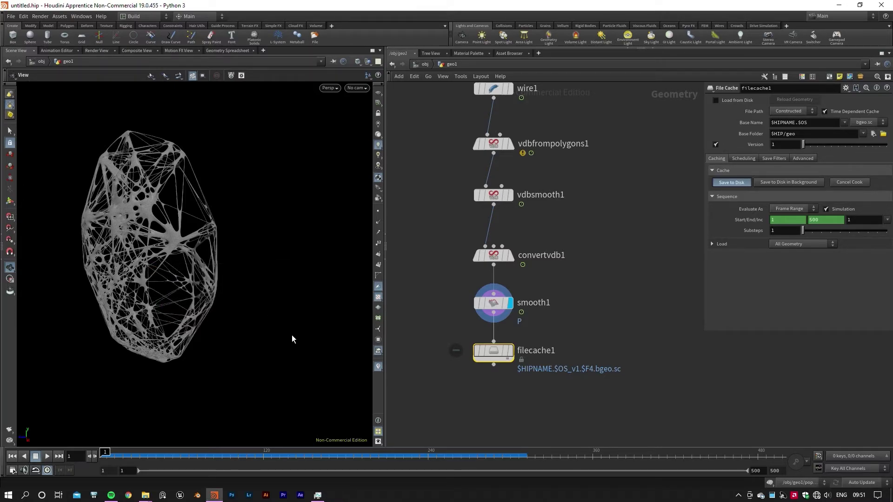
Save the File Cache sequence to disk in the background, saving the scene file before cooking
{"action": "mouse_move", "coordinate": [537, 348]}
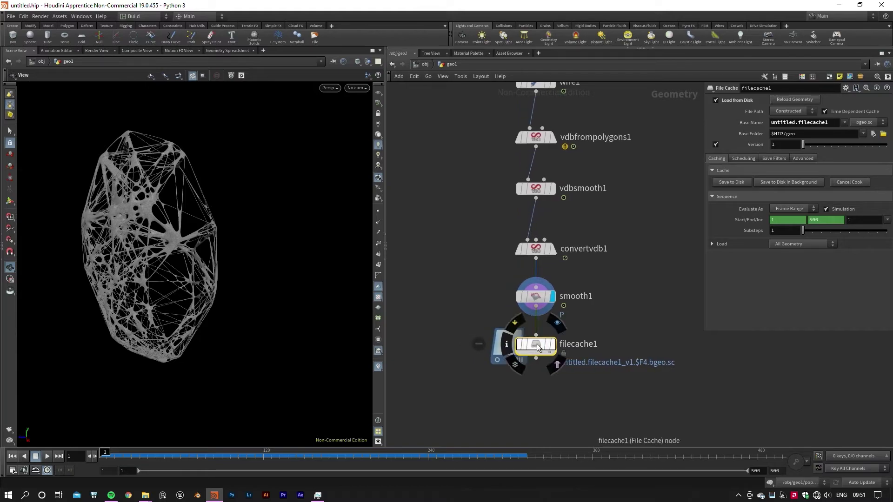
{"action": "left_click", "coordinate": [791, 183]}
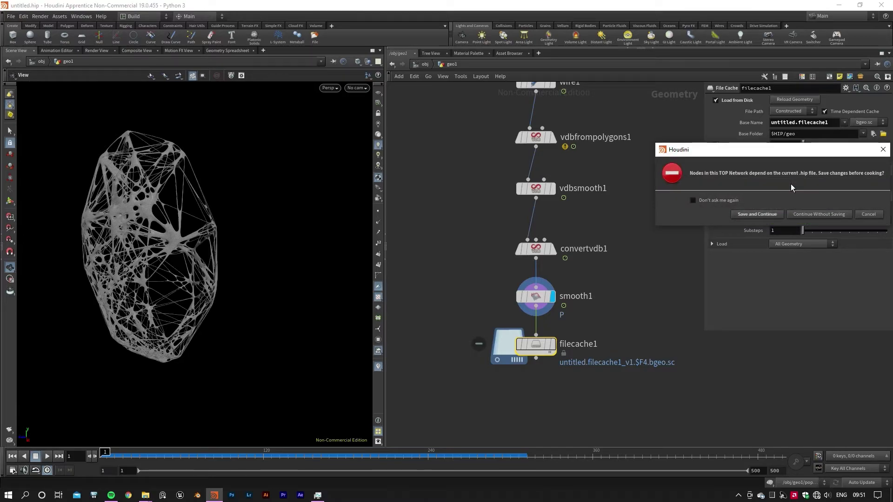
{"action": "left_click", "coordinate": [758, 214]}
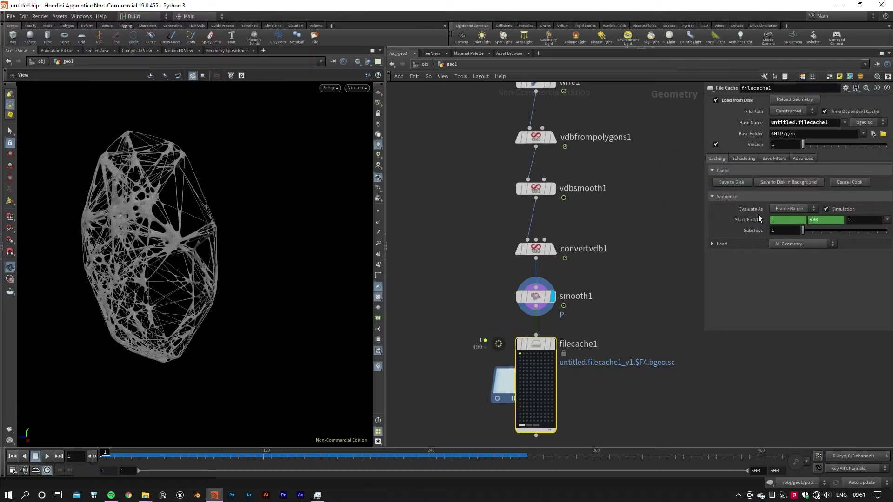
{"action": "middle_click_drag", "start_coordinate": [661, 313], "coordinate": [665, 235]}
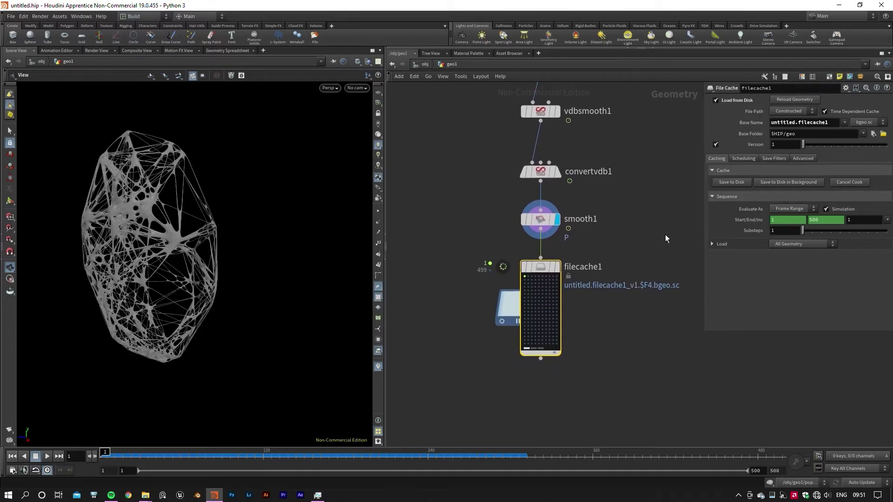
{"action": "mouse_move", "coordinate": [529, 280]}
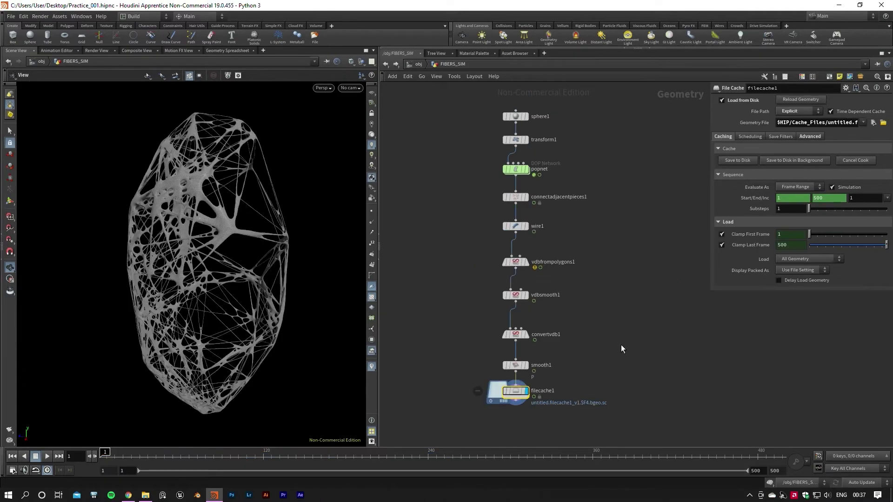
Minimize Houdini, open the Cache_Files folder on the desktop and check the number of cached bgeo.sc files
{"action": "middle_click_drag", "start_coordinate": [621, 345], "coordinate": [640, 334]}
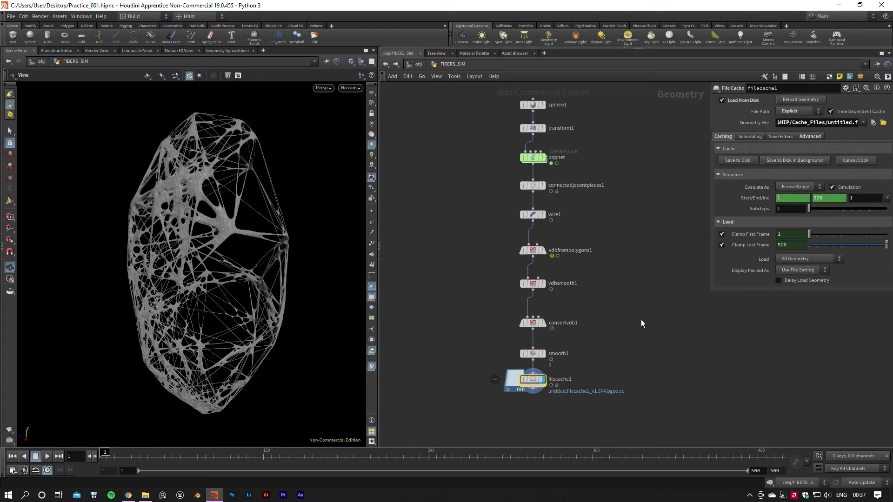
{"action": "left_click", "coordinate": [840, 5]}
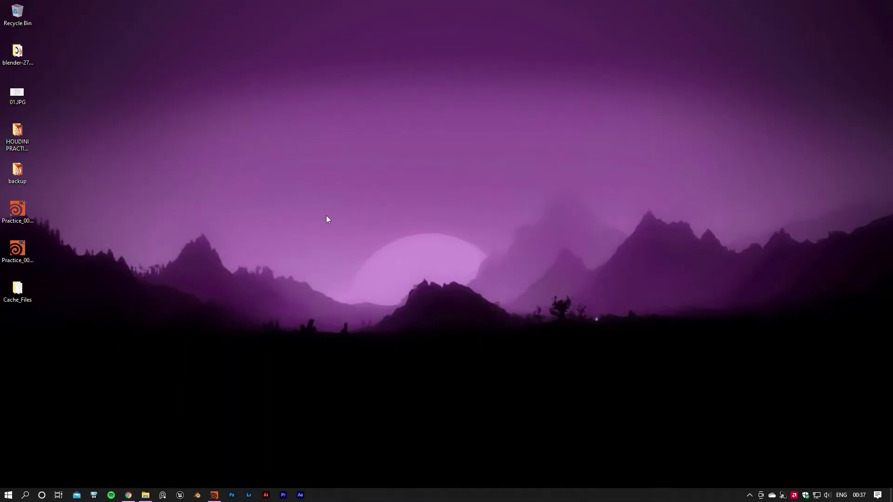
{"action": "double_click", "coordinate": [19, 291]}
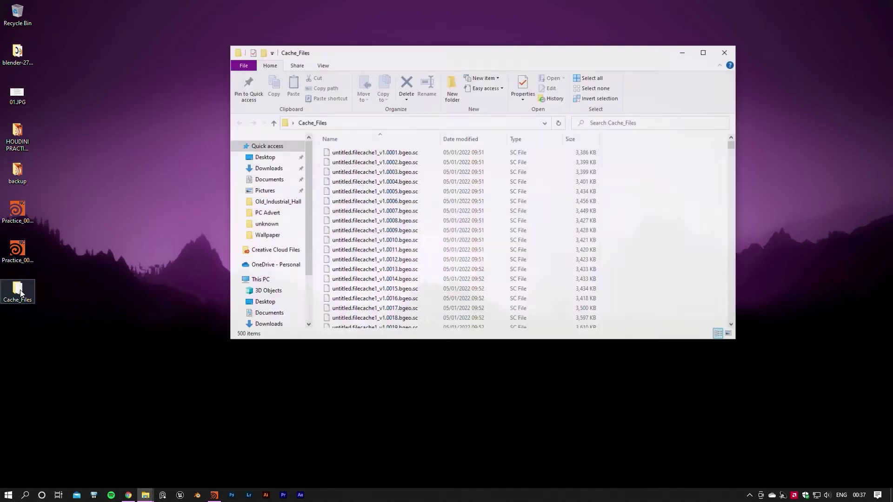
{"action": "scroll", "coordinate": [485, 210], "scroll_direction": "down", "scroll_amount": 15}
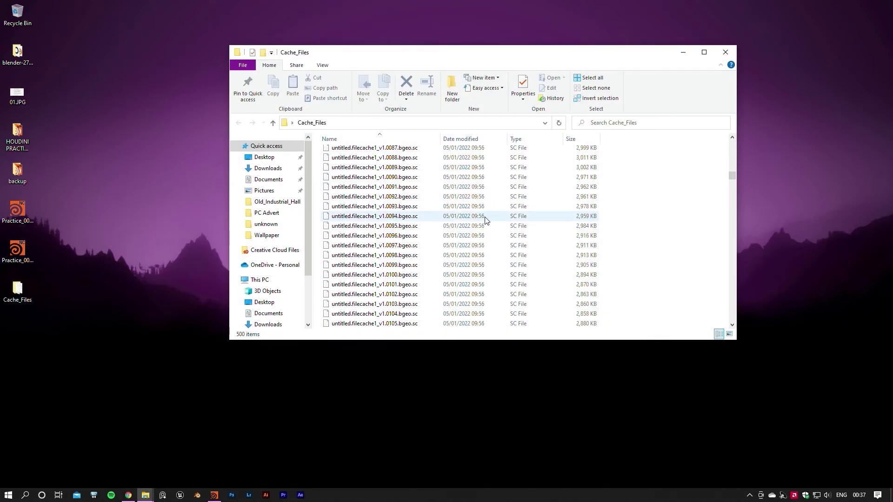
{"action": "scroll", "coordinate": [485, 222], "scroll_direction": "down", "scroll_amount": 20}
{"action": "left_click", "coordinate": [464, 236]}
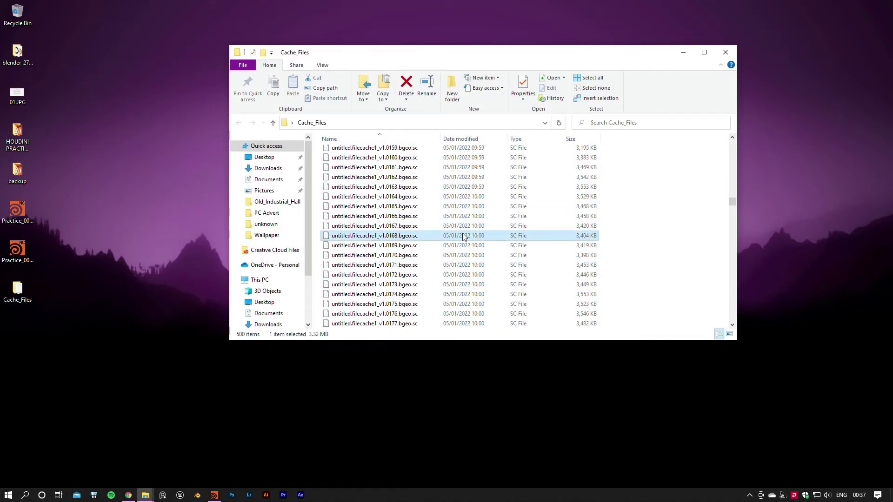
{"action": "key", "text": "ctrl+a"}
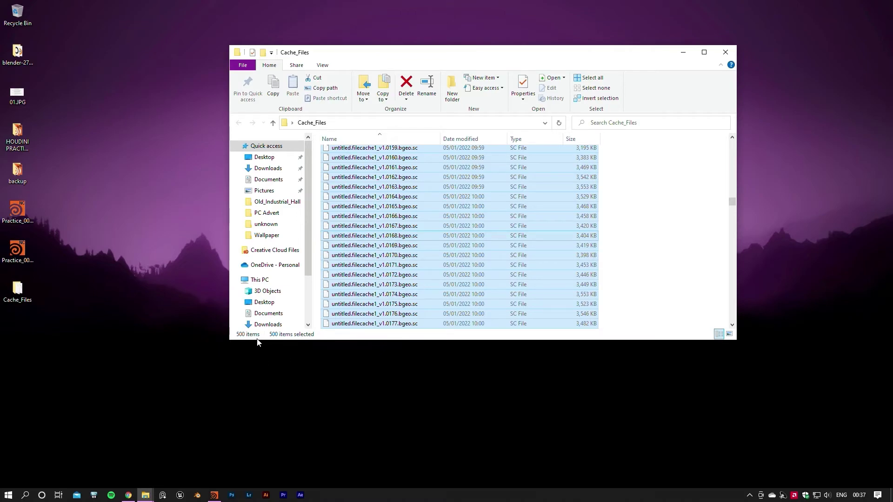
{"action": "left_click", "coordinate": [655, 200]}
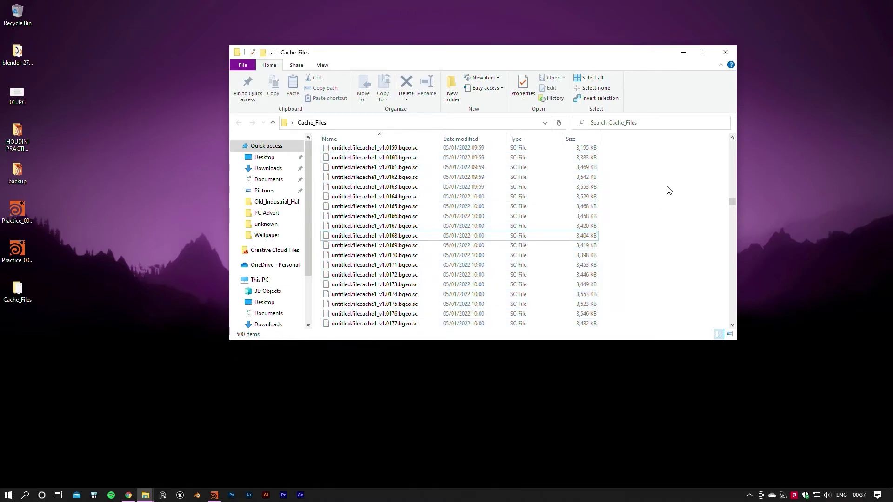
Switch back to Houdini, add a Null node below the File Cache node and wire it to the File Cache output
{"action": "left_click", "coordinate": [214, 495]}
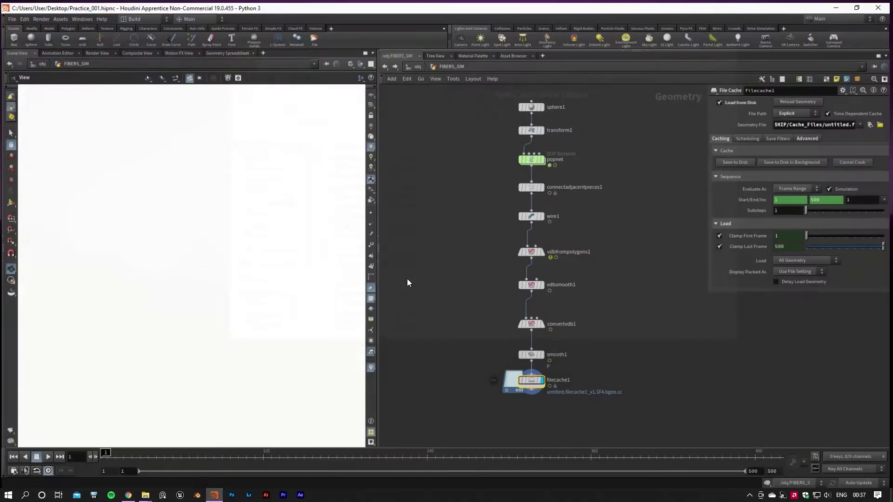
{"action": "middle_click_drag", "start_coordinate": [613, 309], "coordinate": [608, 298]}
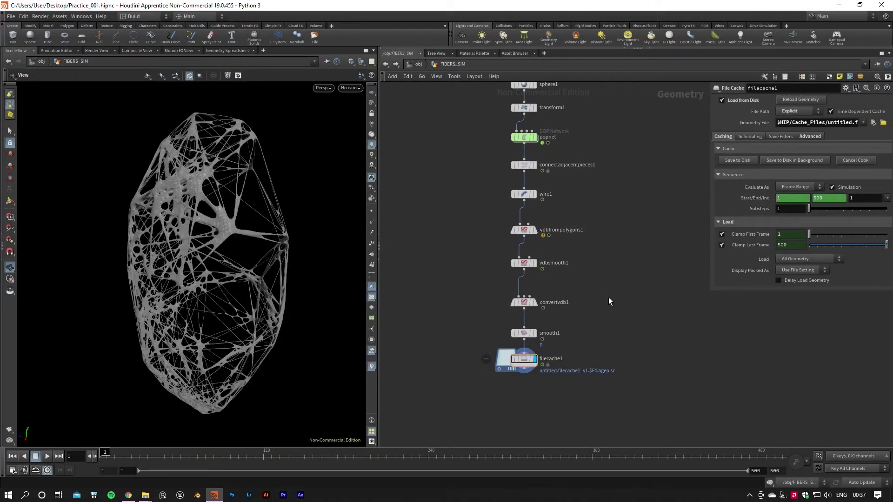
{"action": "key", "text": "Tab"}
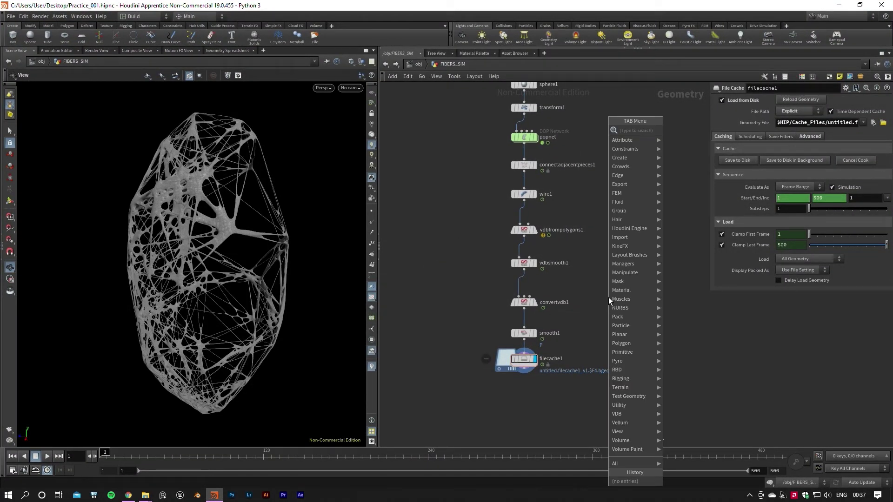
{"action": "type", "text": "null"}
{"action": "key", "text": "Return"}
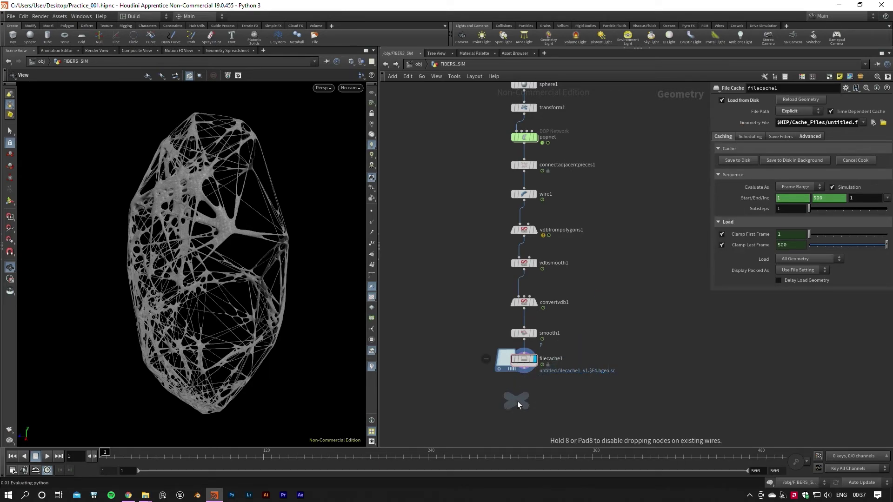
{"action": "left_click", "coordinate": [523, 400]}
{"action": "left_click", "coordinate": [526, 386]}
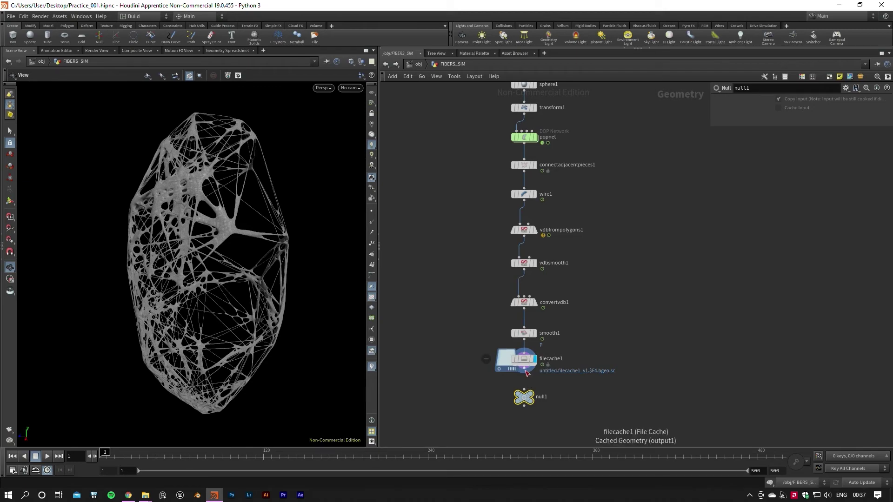
{"action": "left_click", "coordinate": [525, 390]}
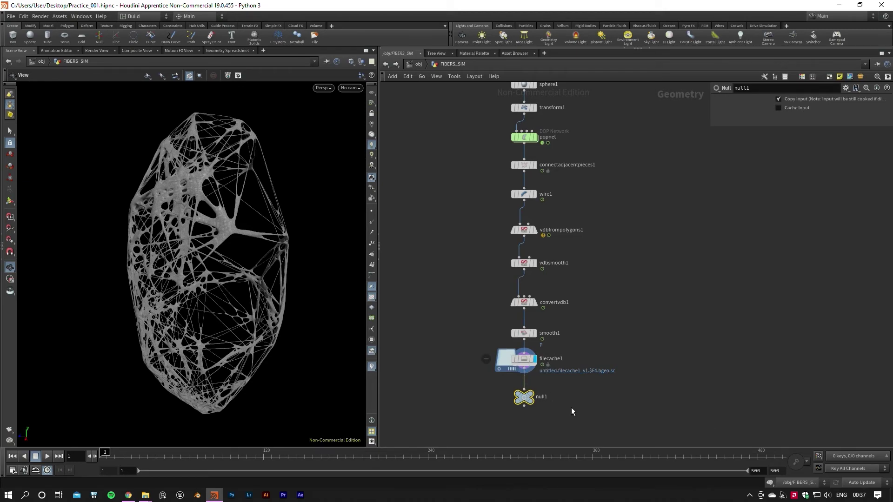
Rename the Null node as FIBERS_OUT and turn on its display flag
{"action": "double_click", "coordinate": [543, 397]}
{"action": "double_click", "coordinate": [545, 399]}
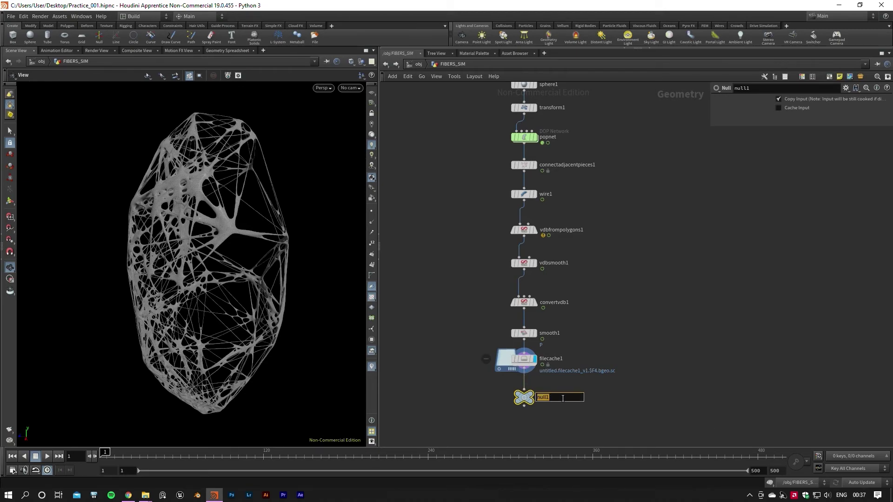
{"action": "type", "text": "FIBERS_OUT"}
{"action": "key", "text": "Return"}
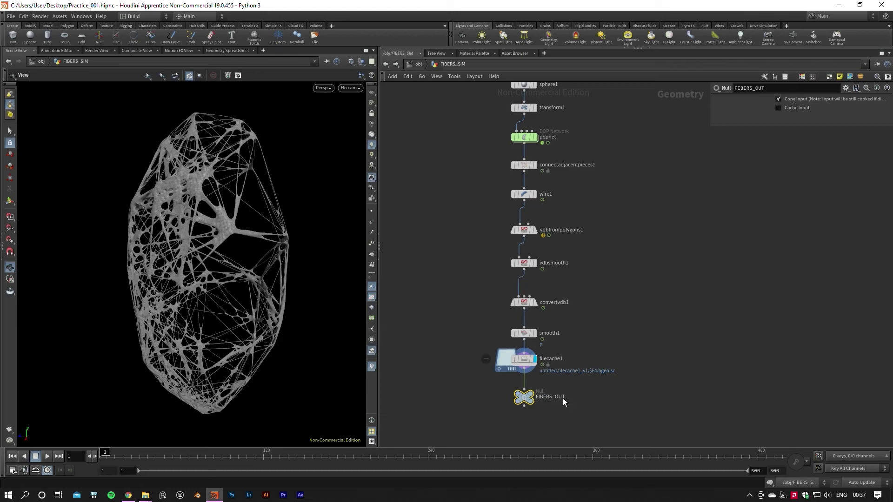
{"action": "left_click", "coordinate": [530, 394]}
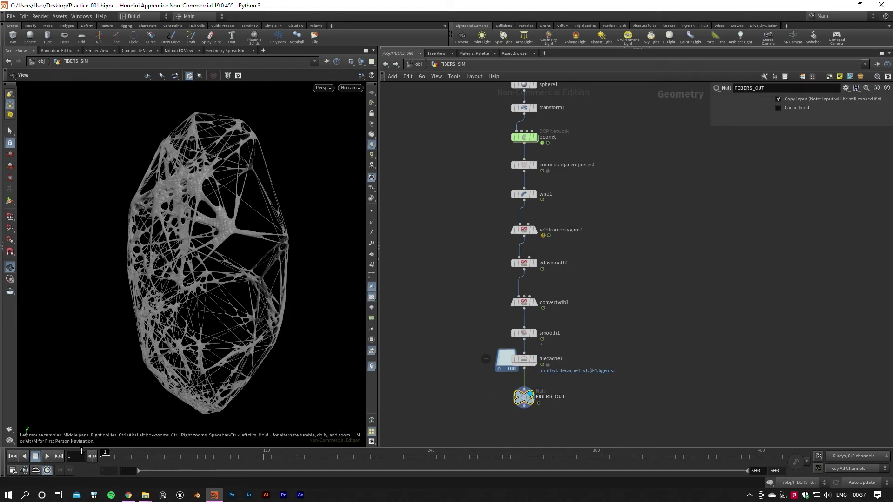
Scrub the timeline to preview the cached fiber animation and return to frame 1
{"action": "left_click", "coordinate": [113, 451]}
{"action": "left_click_drag", "start_coordinate": [113, 452], "coordinate": [74, 455]}
{"action": "middle_click_drag", "start_coordinate": [612, 334], "coordinate": [610, 345]}
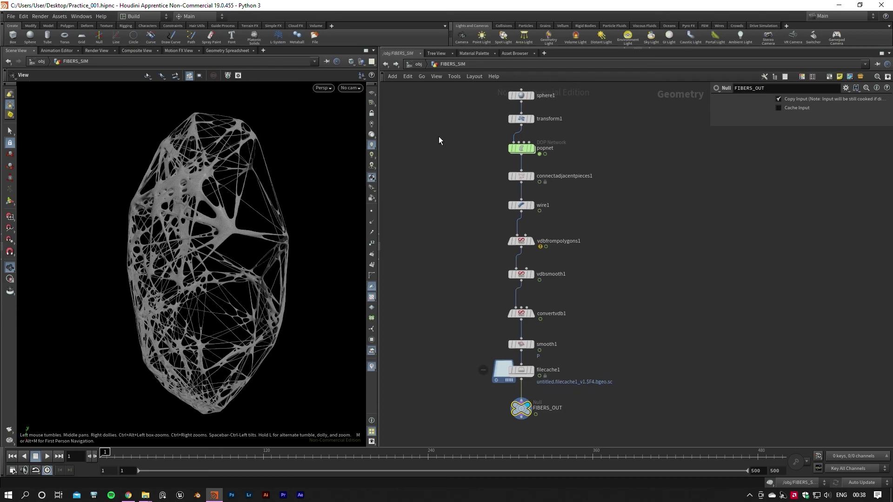